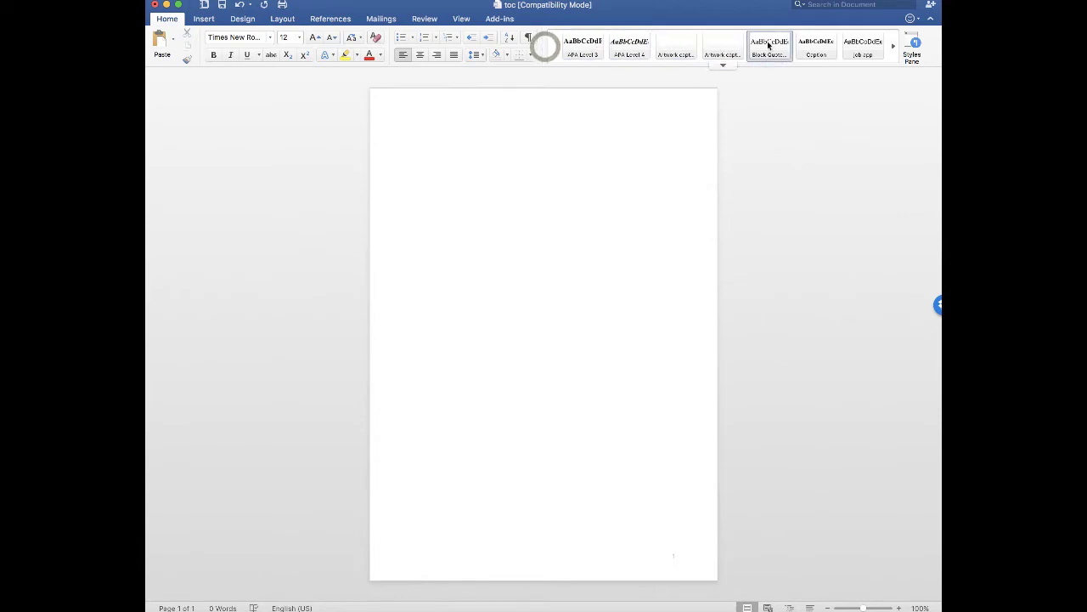
Look through the style gallery as far as the TOC styles and show the full styles list beside the document
click(893, 46)
click(893, 46)
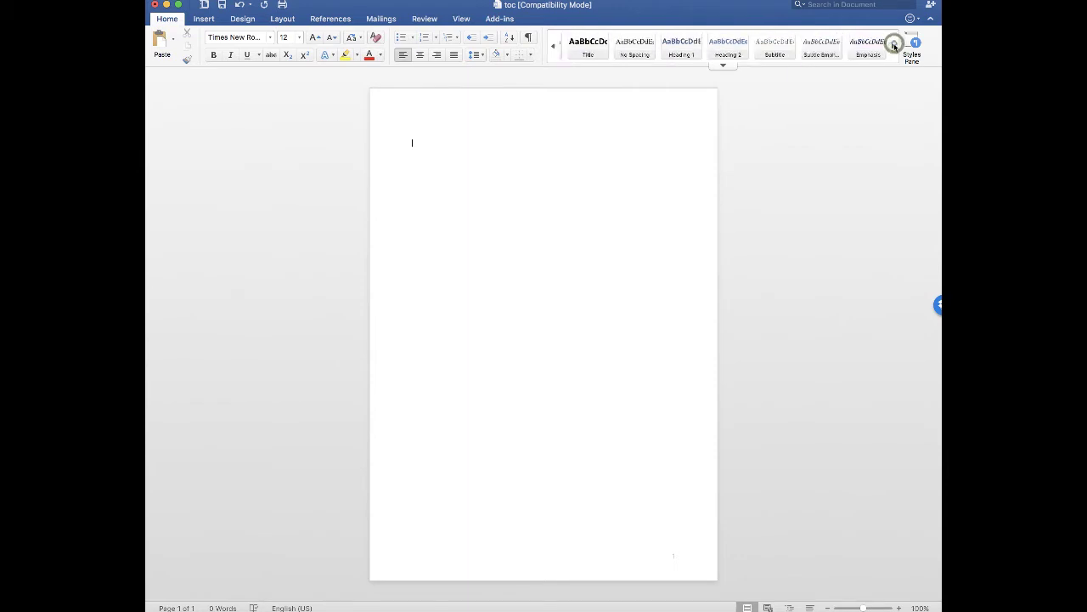
click(893, 46)
click(894, 46)
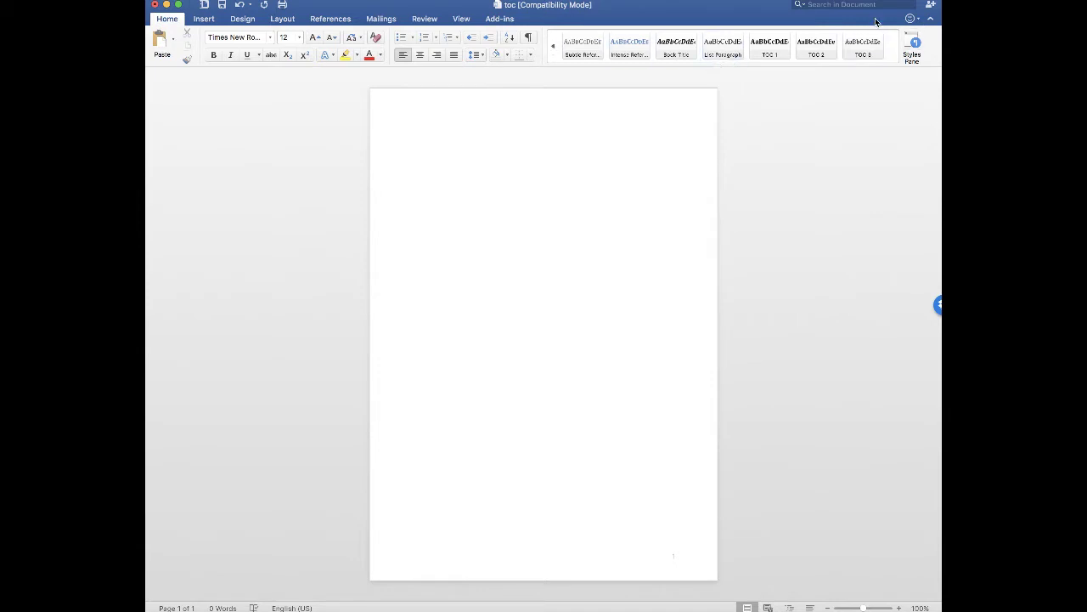
click(914, 41)
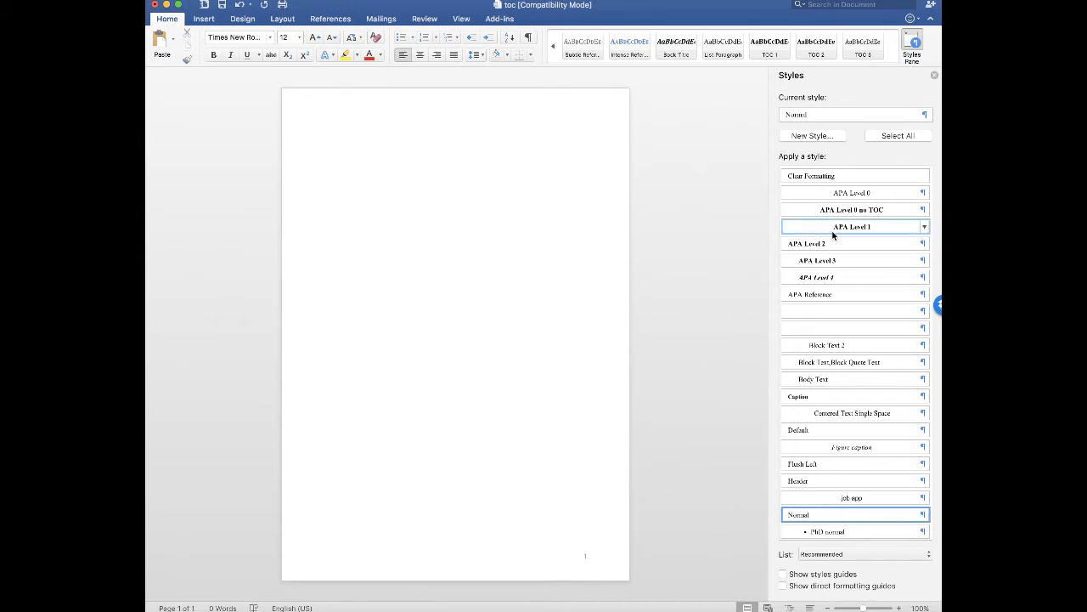
click(759, 230)
Enter the line "Introduction" at the start of the blank document
click(350, 150)
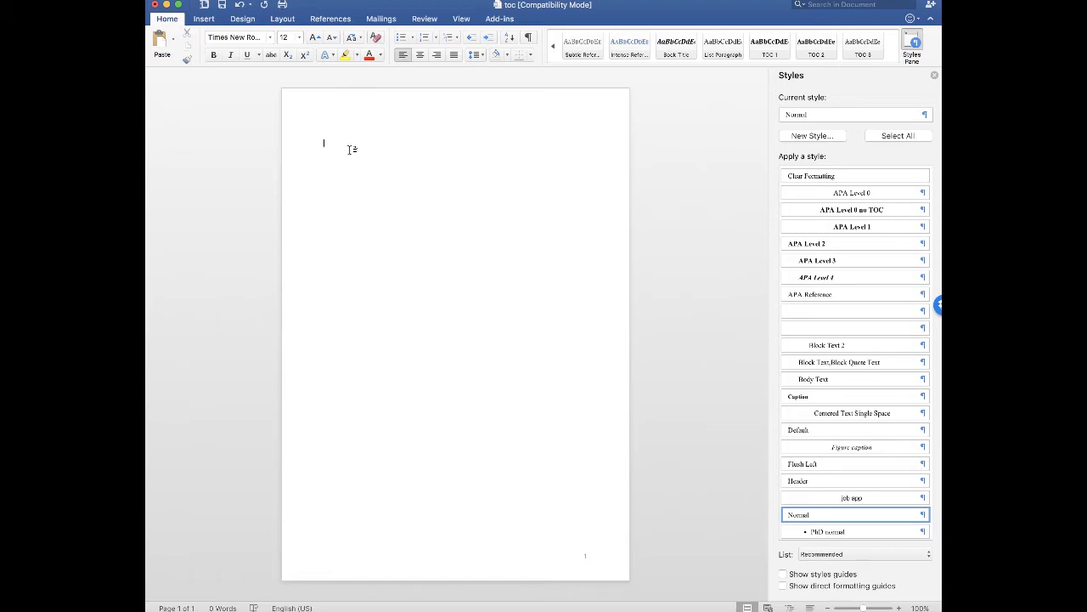
text(INtrouc)
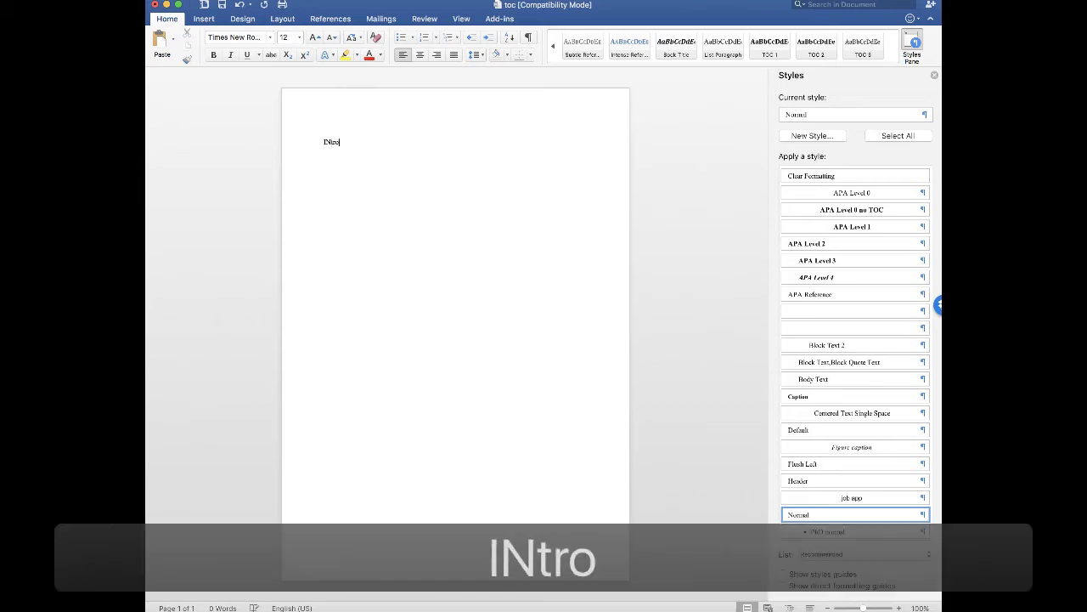
key(BackSpace)
key(BackSpace)
key(BackSpace)
key(BackSpace)
key(BackSpace)
key(BackSpace)
text(n)
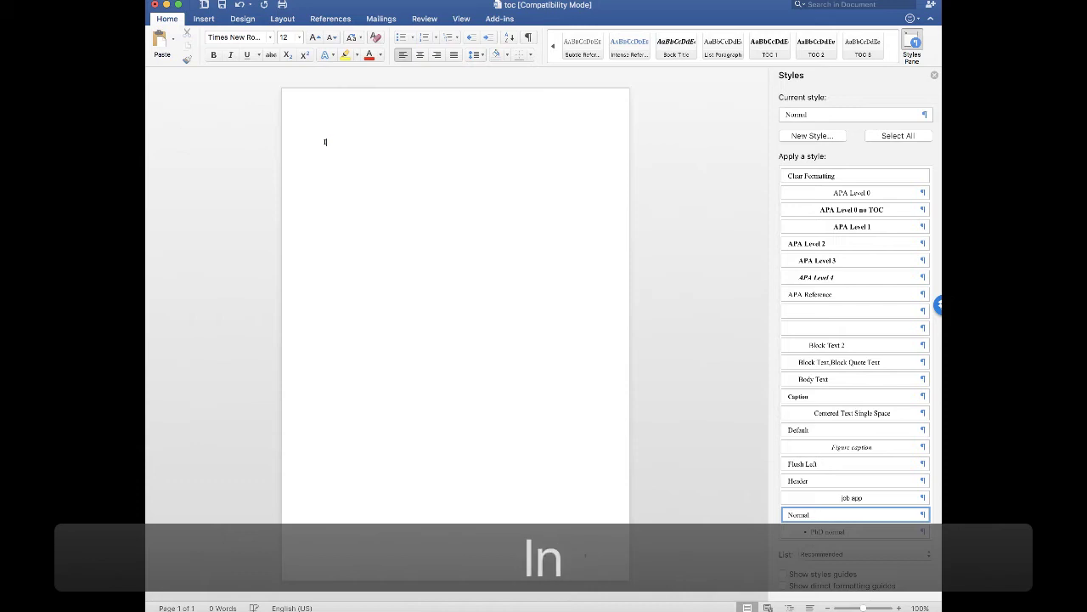
text(troduction )
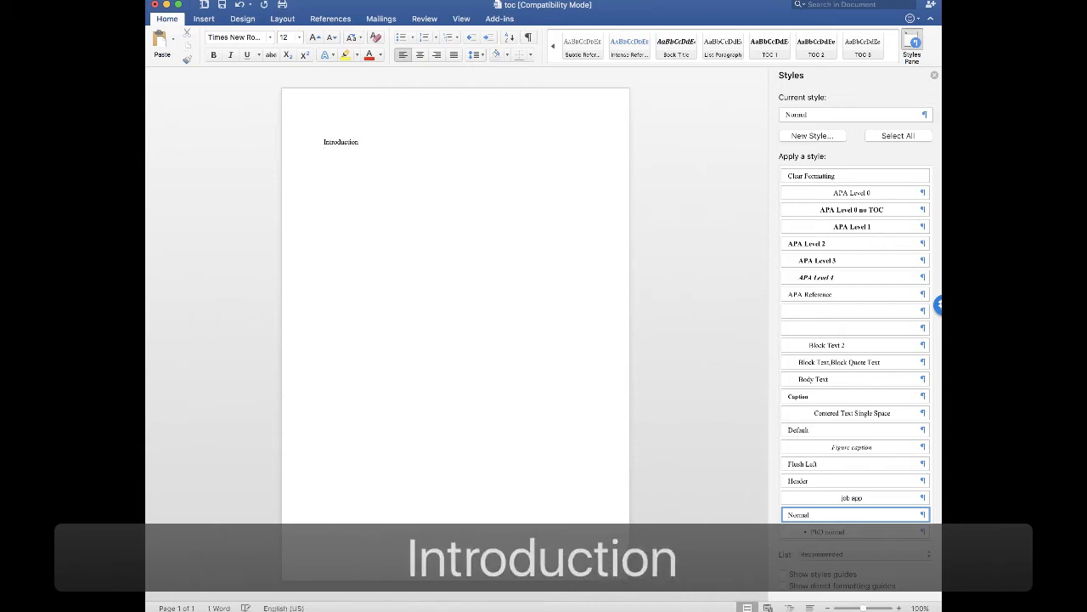
Add the lines "Biography of the Artist" and "Practice of the Artist" below Introduction
text(Biograph)
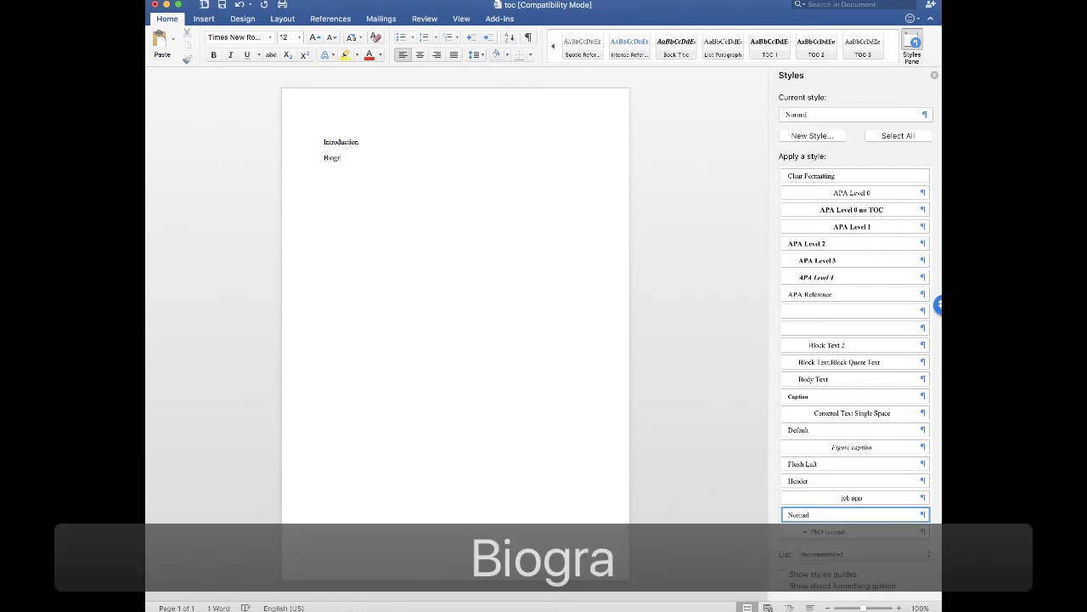
text(y of th)
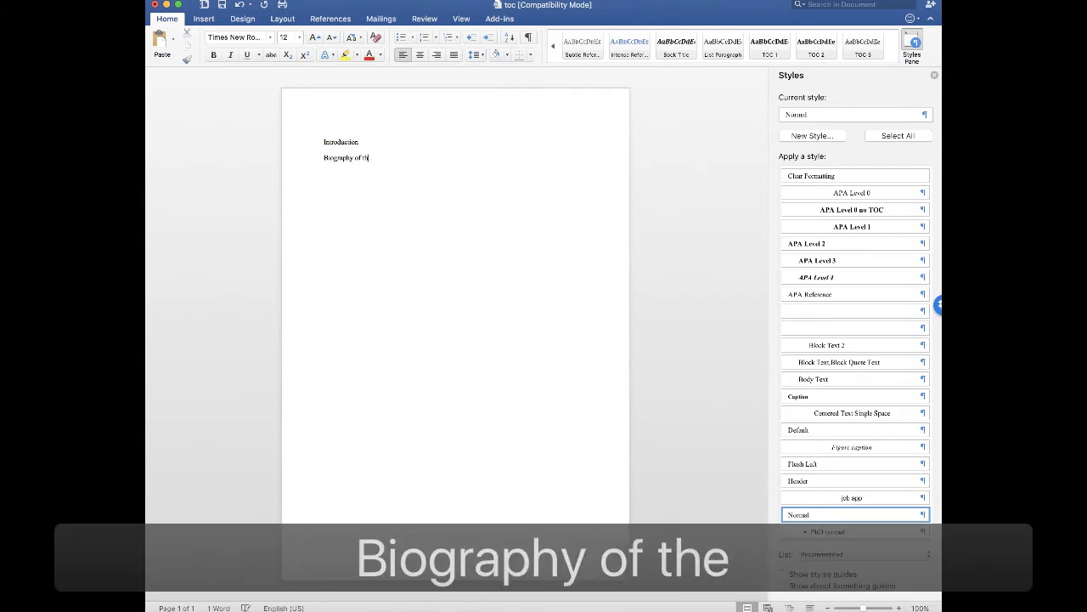
text(e Artist)
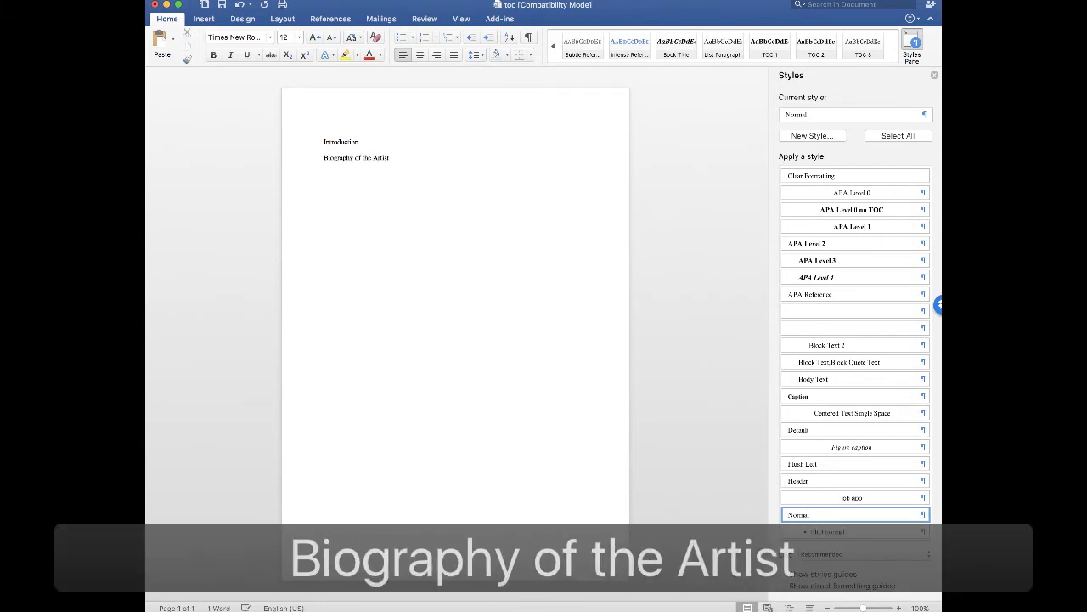
key(Return)
text(Practice )
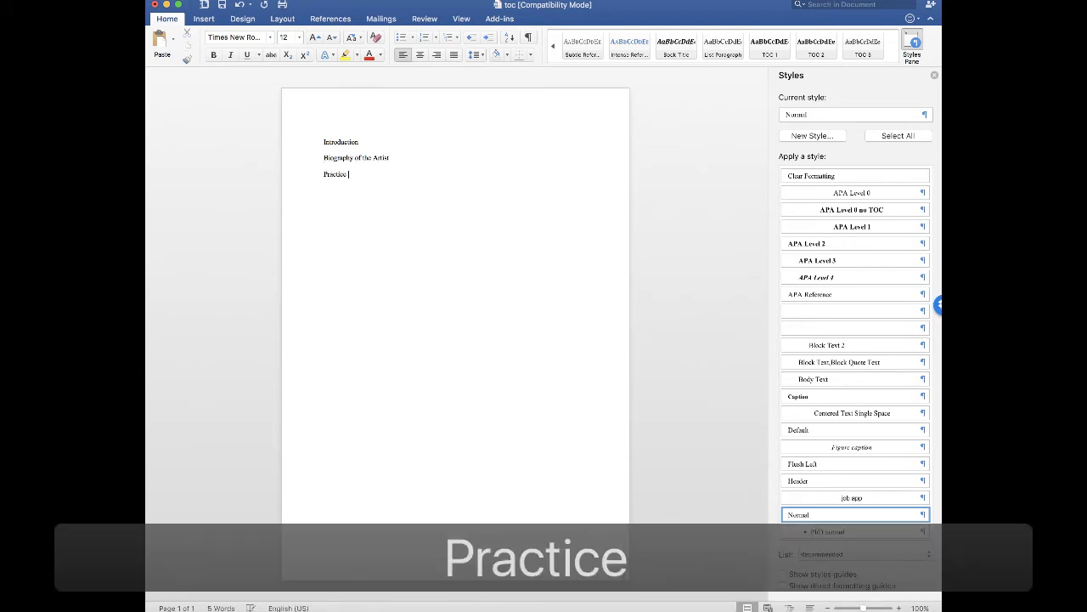
text(of the Artist)
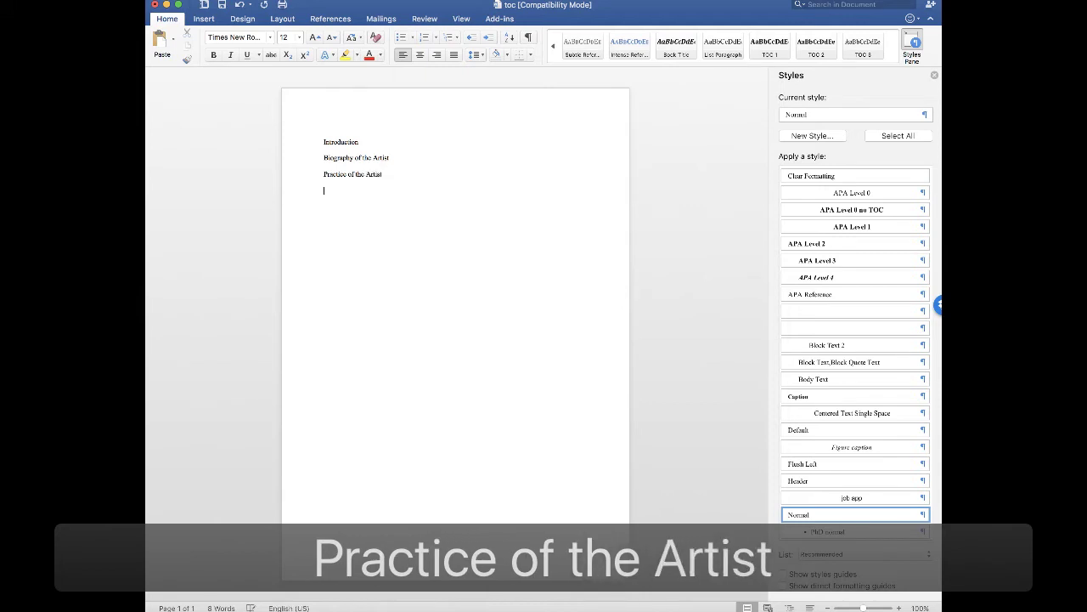
Add the line "The Big Idea" below "Practice of the Artist"
text(The)
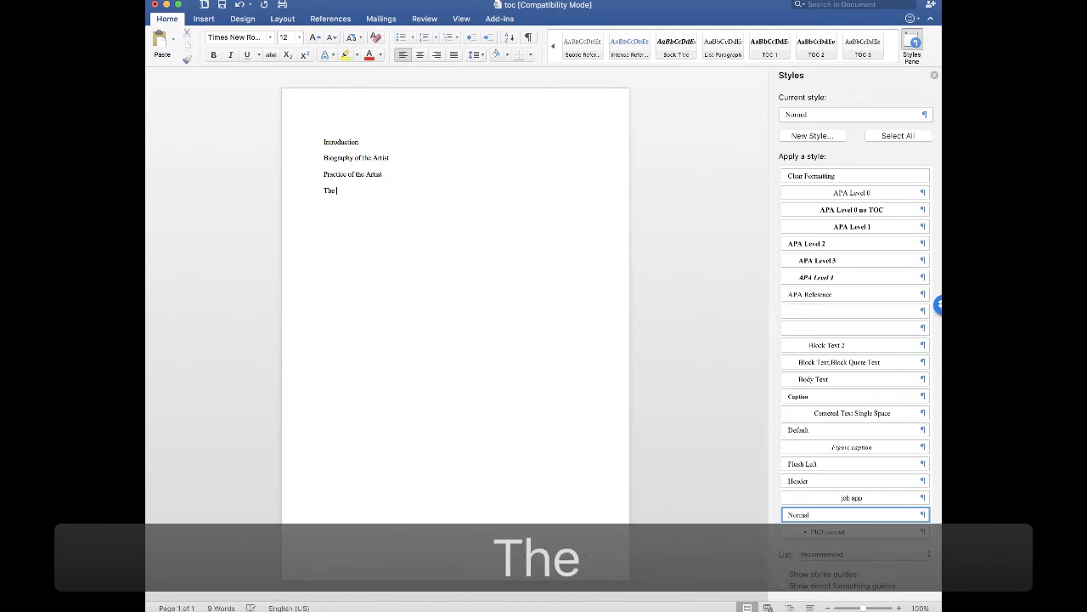
text( Bif)
key(BackSpace)
text(g I)
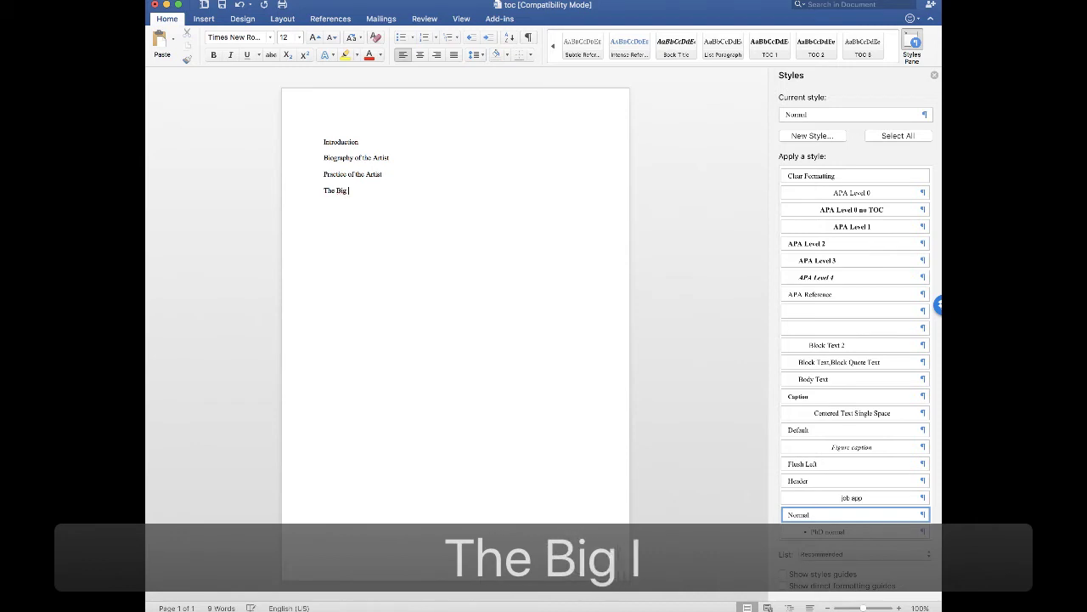
text(Dea)
key(BackSpace)
key(BackSpace)
key(BackSpace)
text(dea)
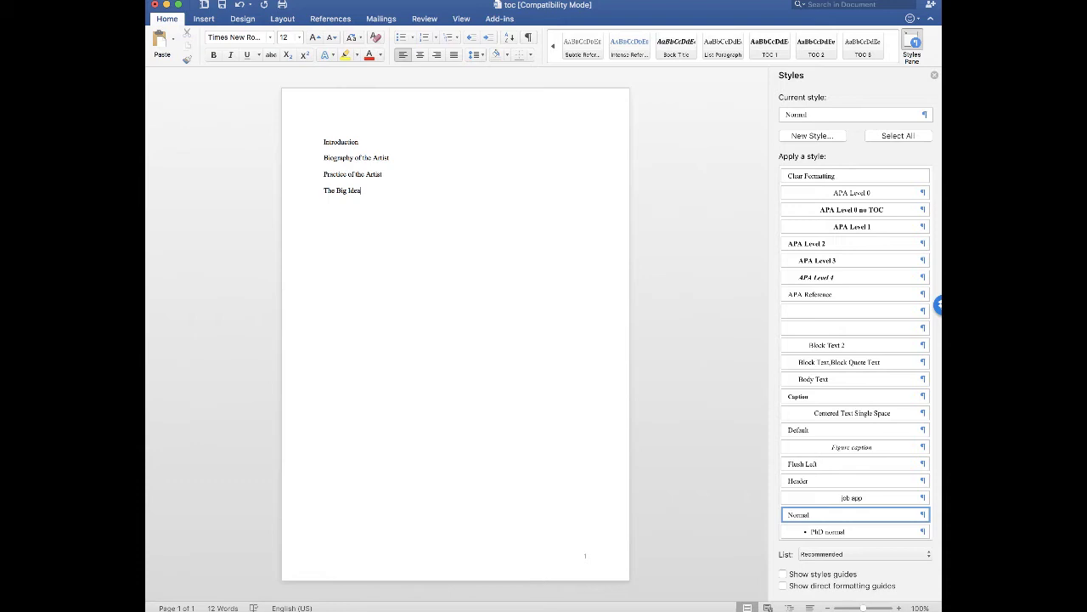
Leave a blank line below "The Big Idea" and enter the line "Chapter One"
text(CHapte)
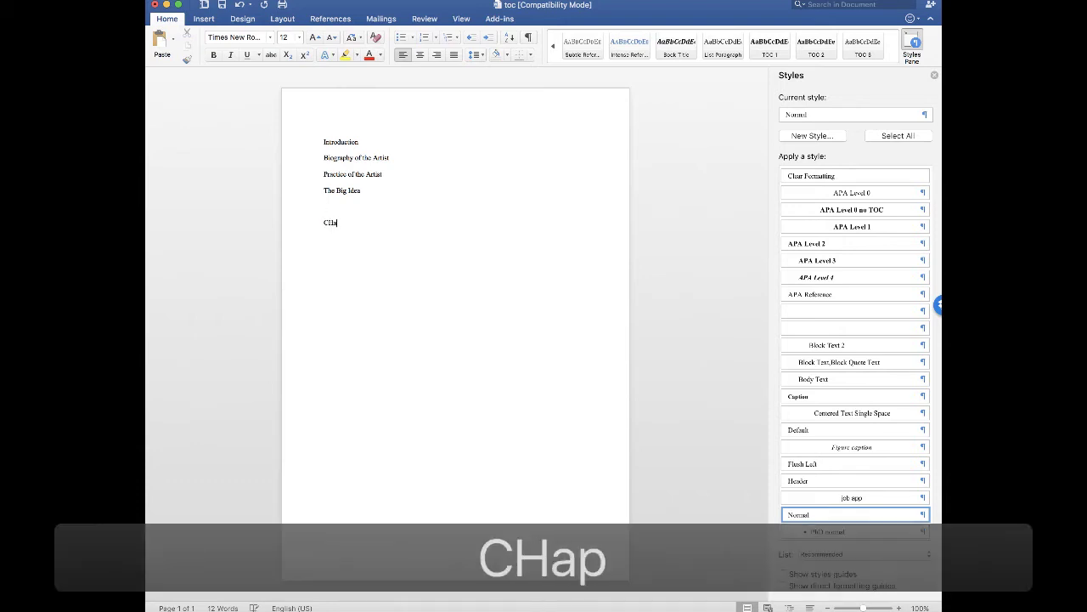
key(BackSpace)
key(BackSpace)
key(BackSpace)
key(BackSpace)
key(BackSpace)
text(hapter One)
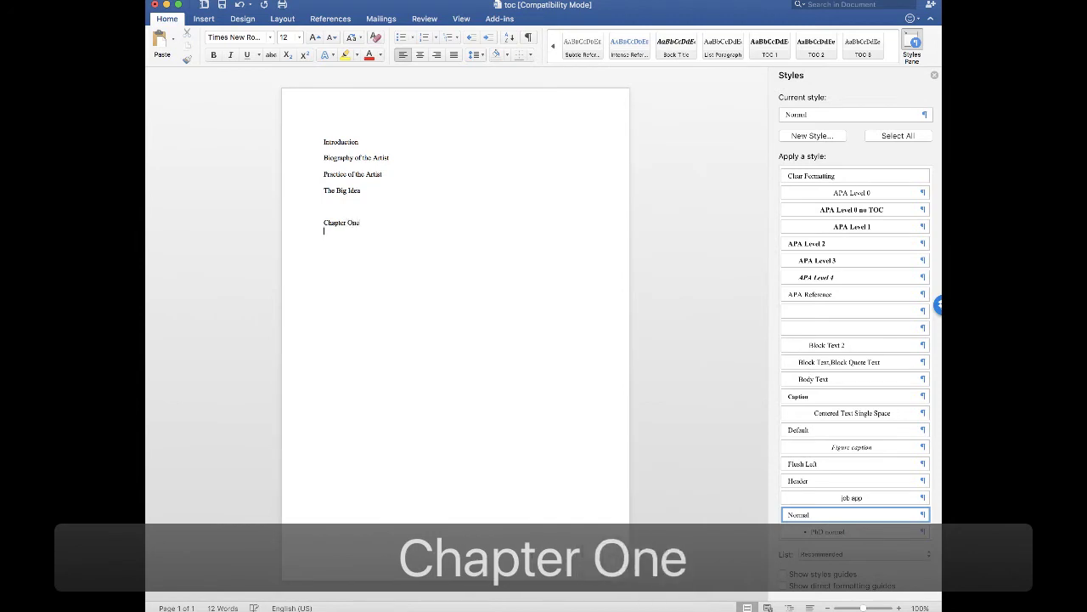
Add the lines "Explore and Express Ideas" and "Visual Art Practices" below Chapter One
text(ore)
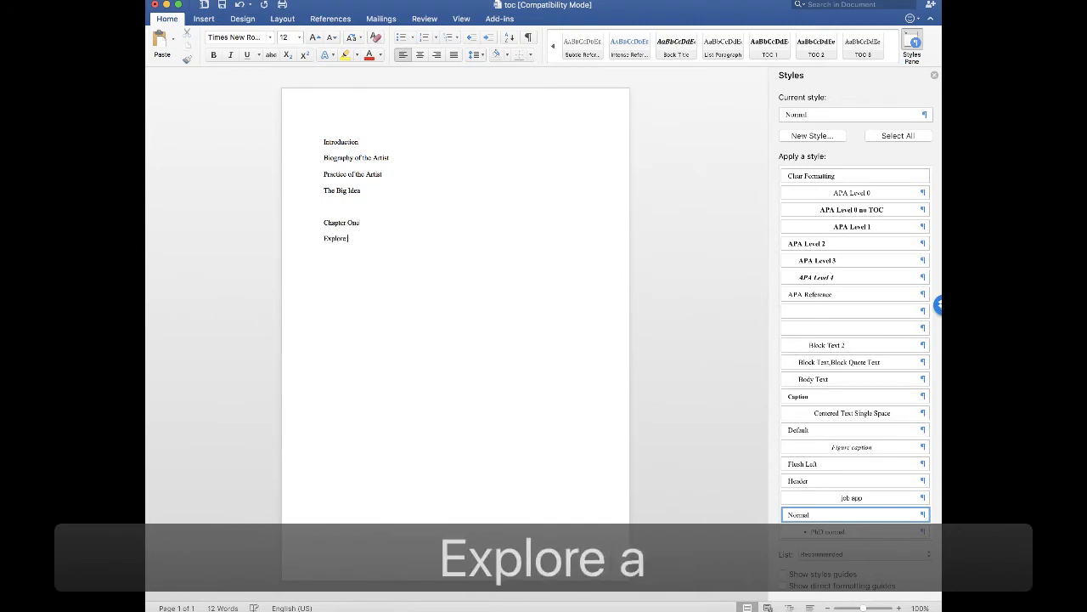
text( and Express Ideas )
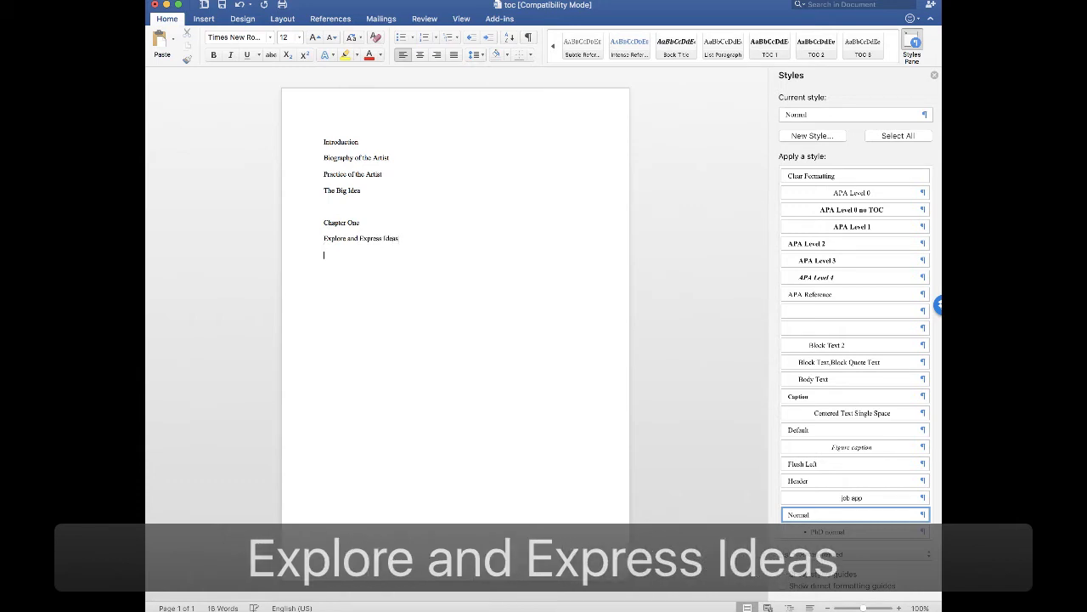
text(Vi)
key(BackSpace)
key(BackSpace)
text(V)
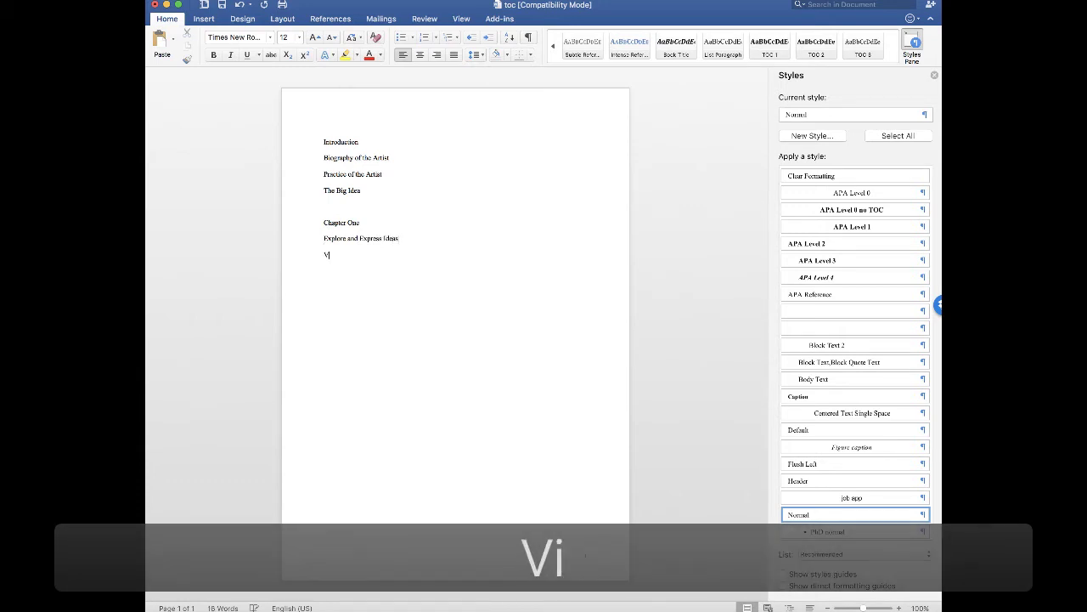
text(isual Art Prac)
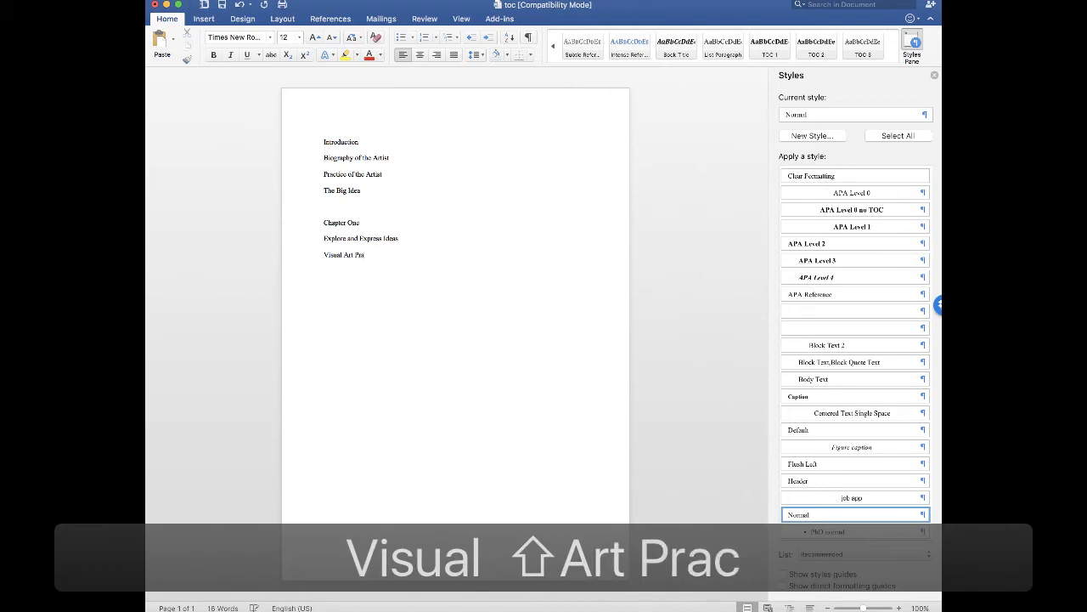
text(ticce)
key(BackSpace)
key(BackSpace)
text(es)
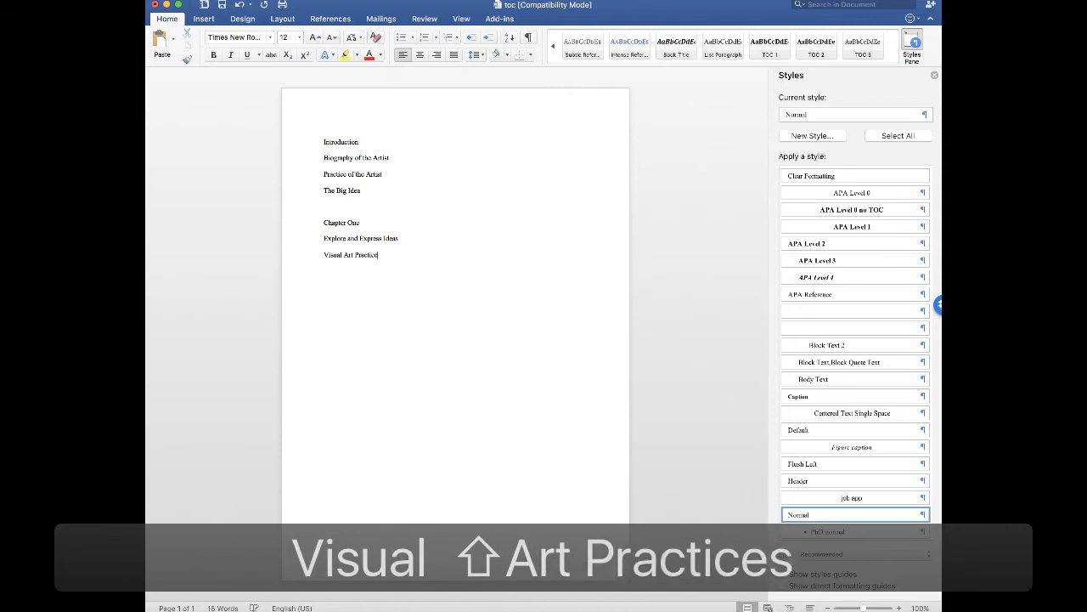
Add the lines "Present and Perform" and "Respond and Interpret" below "Visual Art Practices"
text(Present)
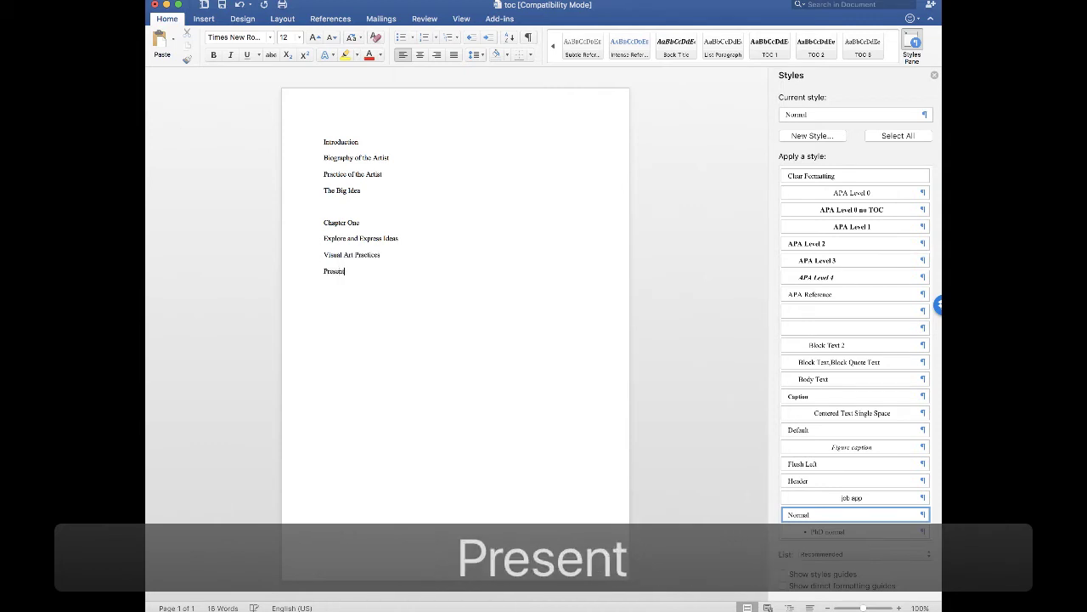
text( and Perform)
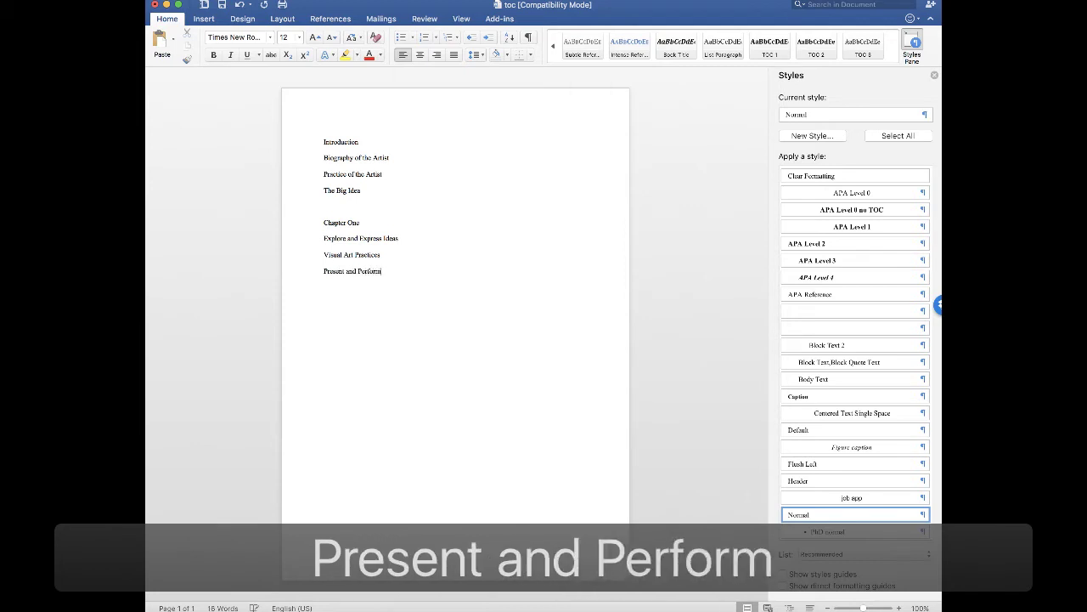
text(Respon)
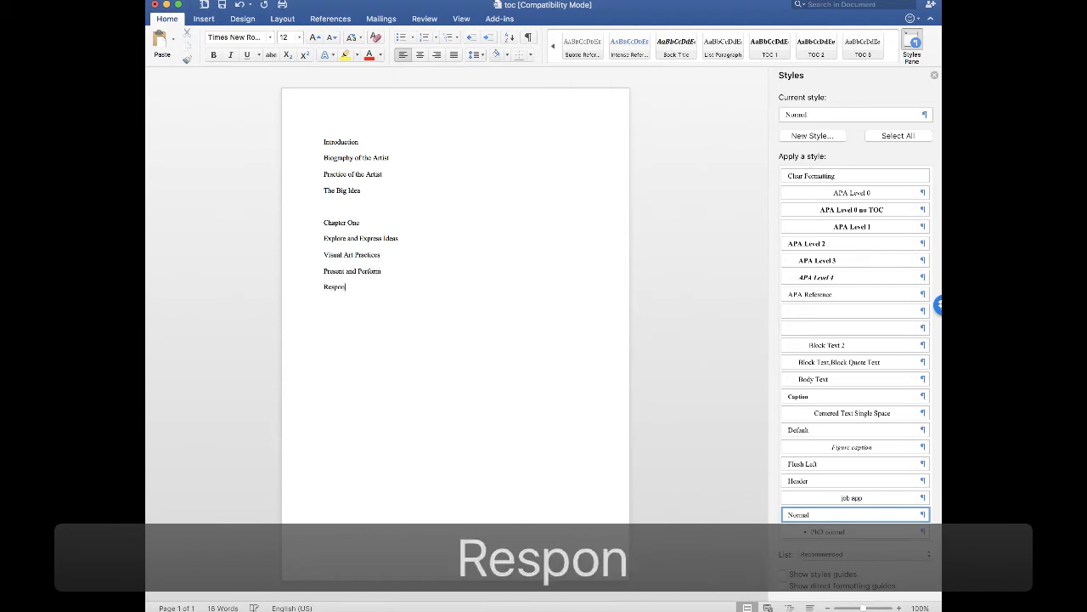
text(sd and INter)
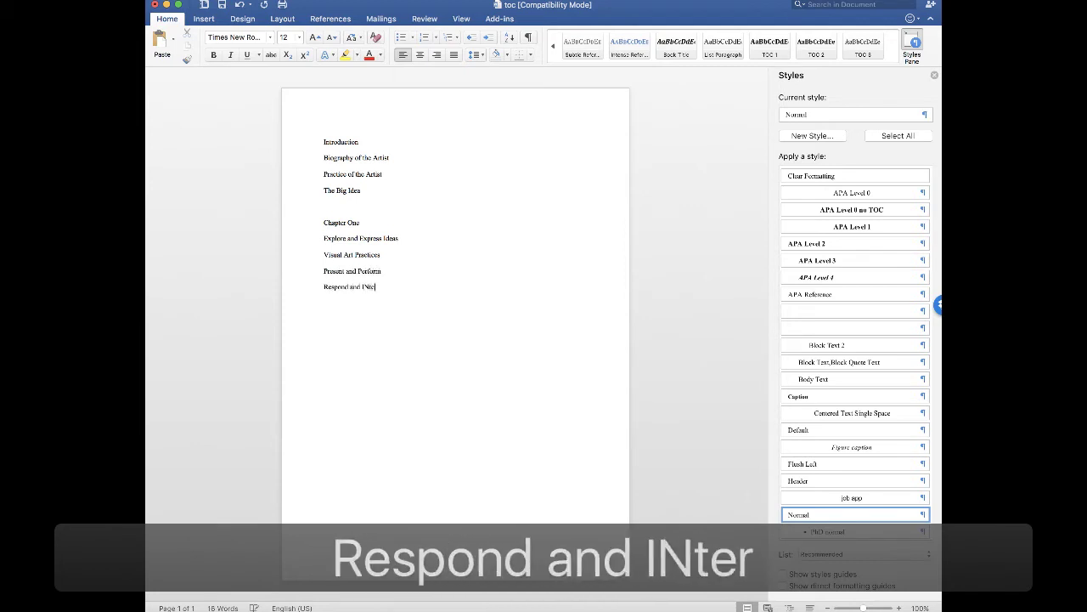
key(BackSpace)
key(BackSpace)
key(BackSpace)
text(nterpre)
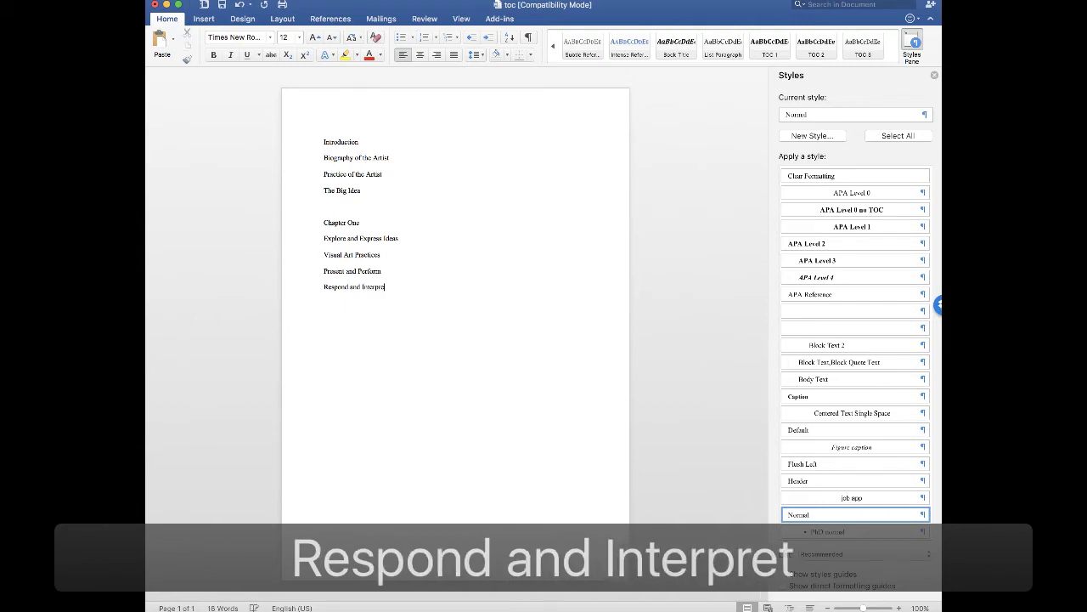
Leave a gap below "Respond and Interpret" and enter the line "Chapter 1"
text(CHatp)
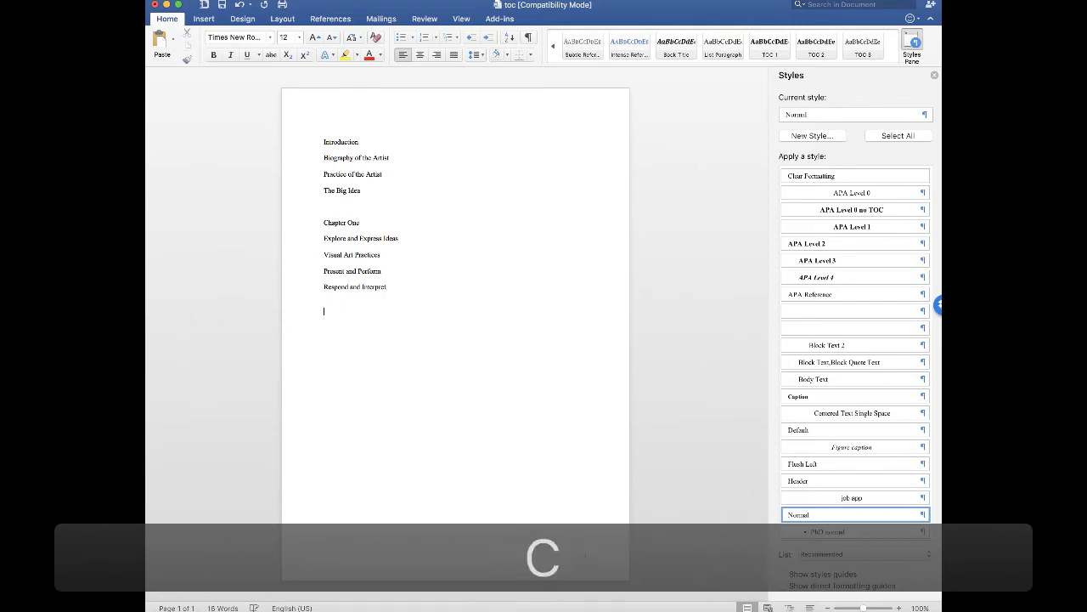
key(BackSpace)
key(BackSpace)
key(BackSpace)
key(BackSpace)
text(h)
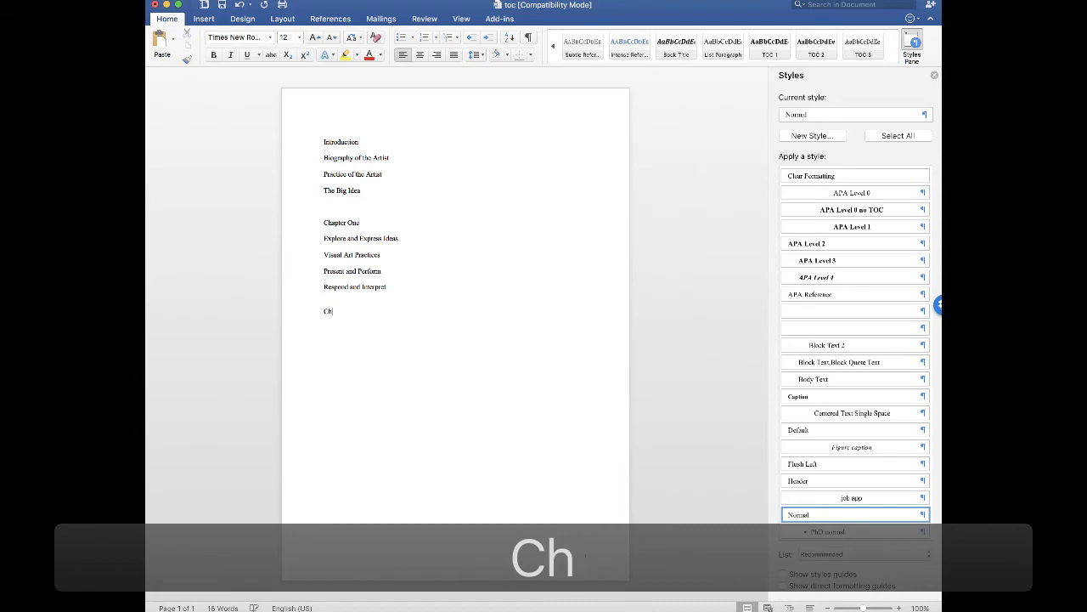
text(apter 1 )
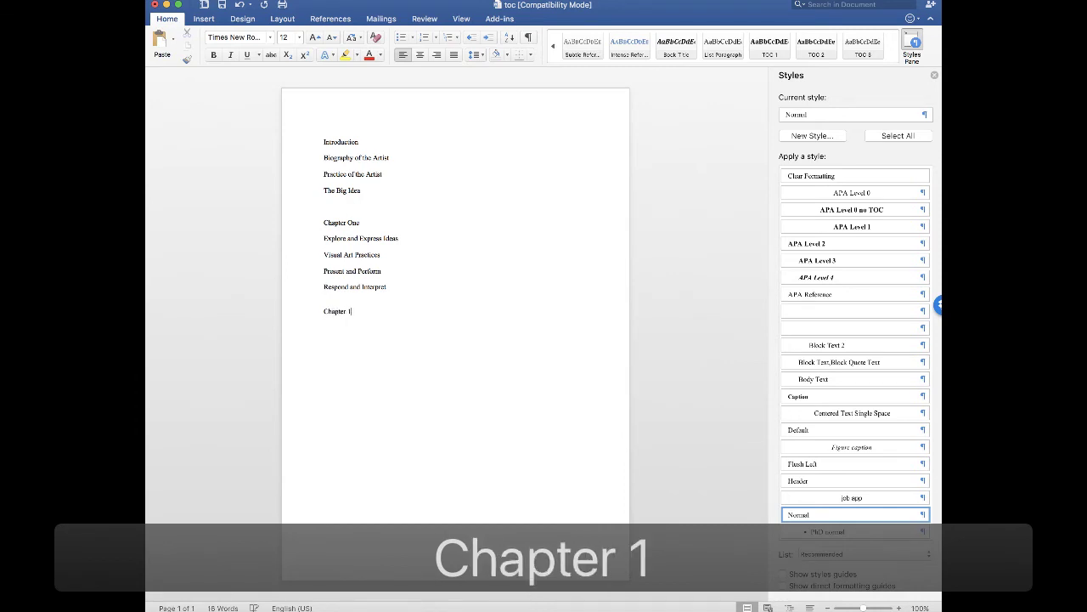
Add the lines "Lesson 1" and "Lesson 2" below the "Chapter 1" line
text(Less)
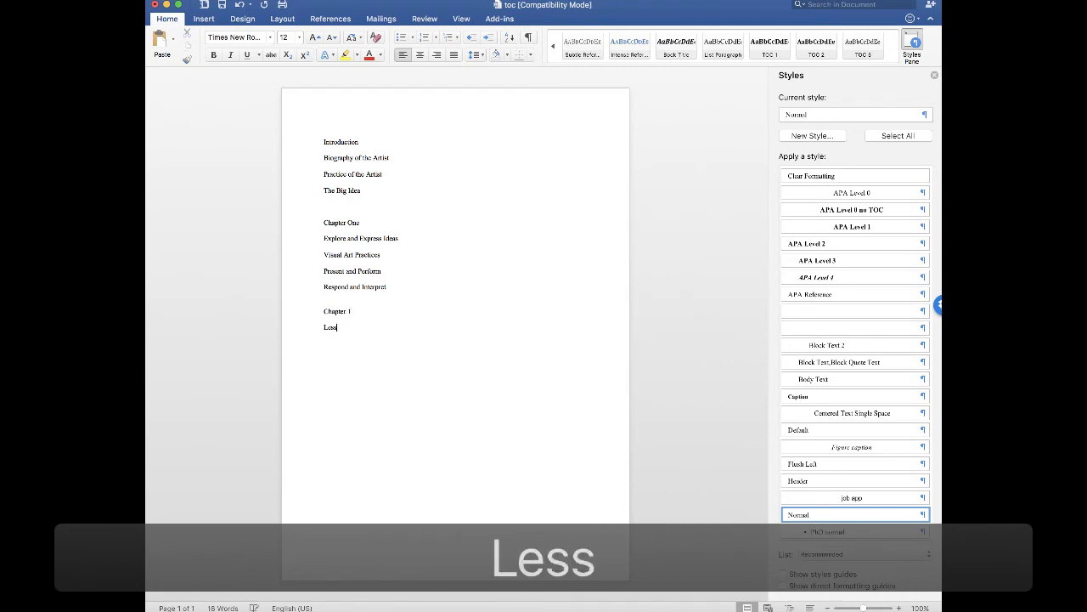
text(on 1)
key(Return)
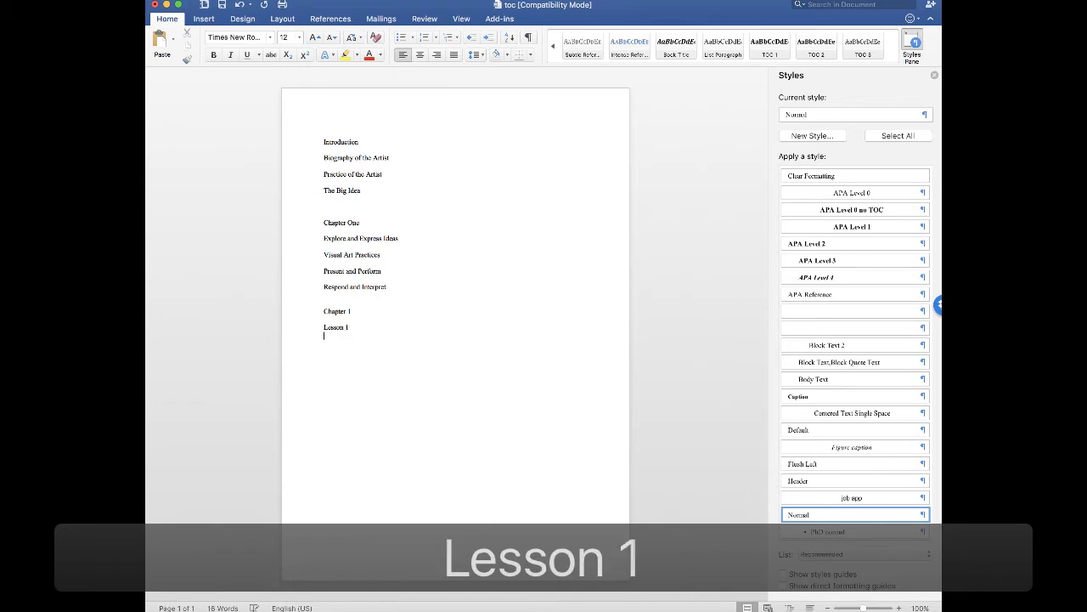
text(Lesson)
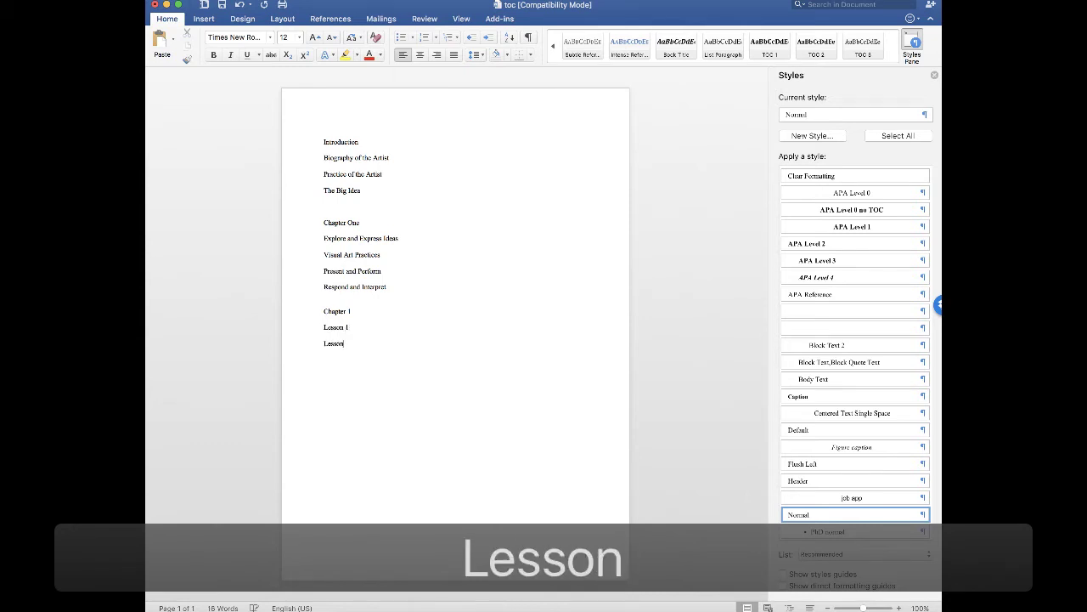
text( 2)
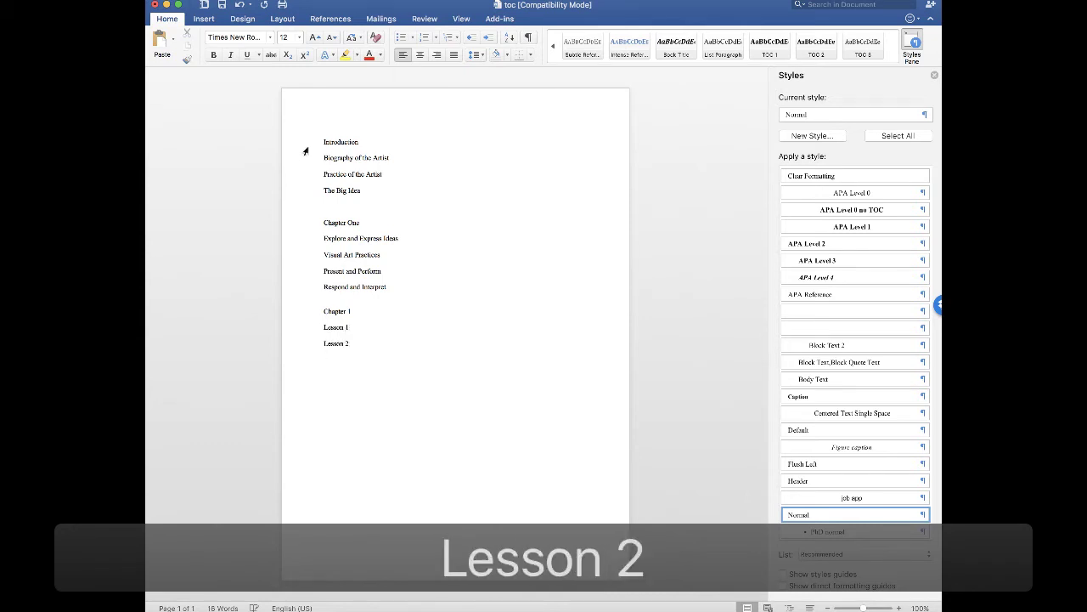
Change the "Chapter 1" line to "Chapter Two" and add the lines "Lesson 3" and, after a gap, "References" below "Lesson 2"
double_click(349, 311)
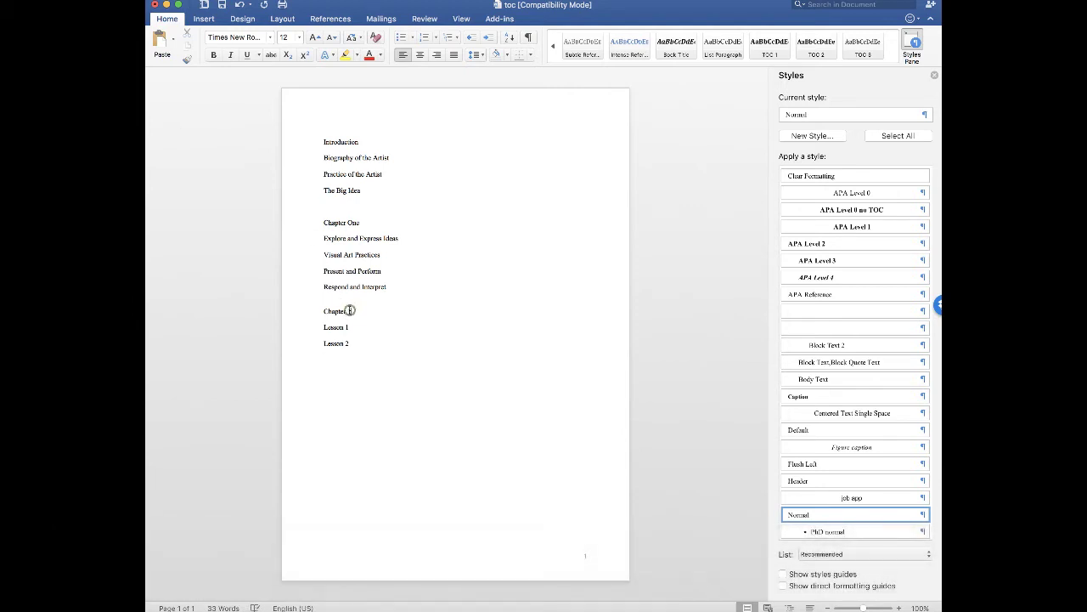
text(Two)
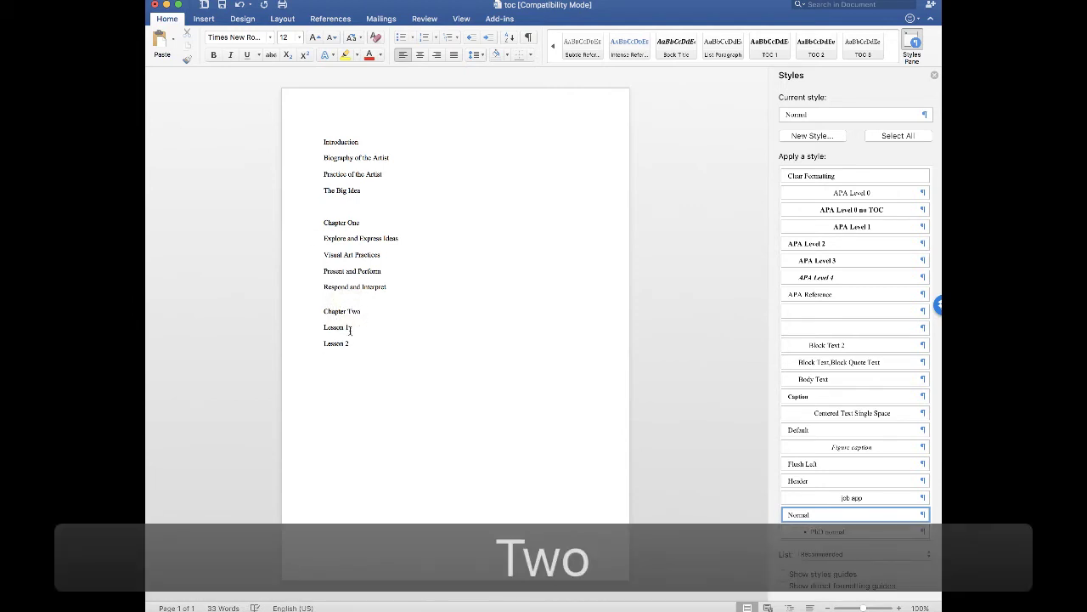
click(357, 344)
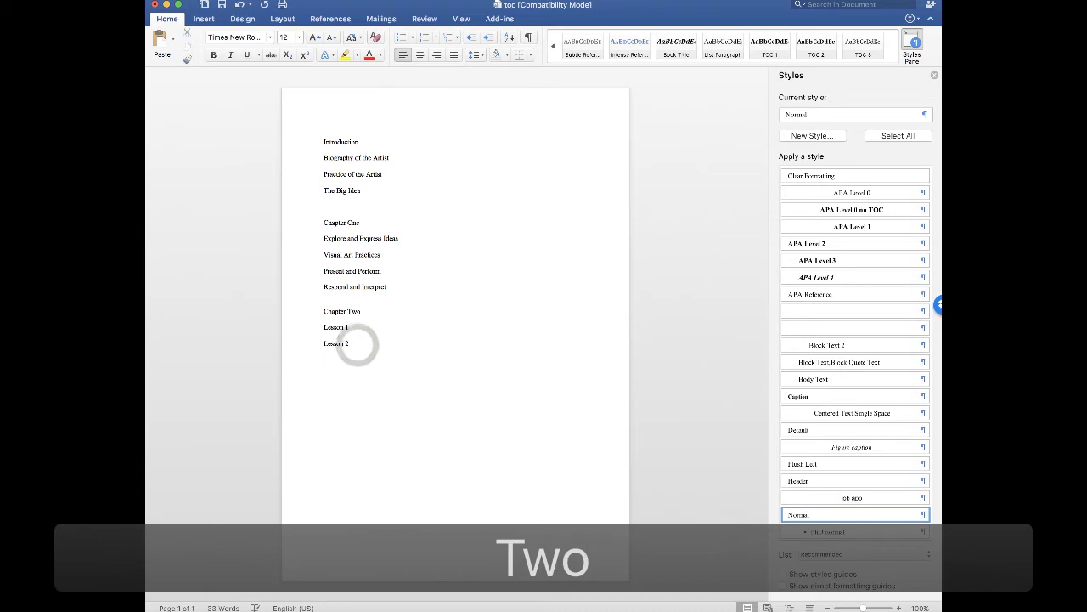
text(Lesson)
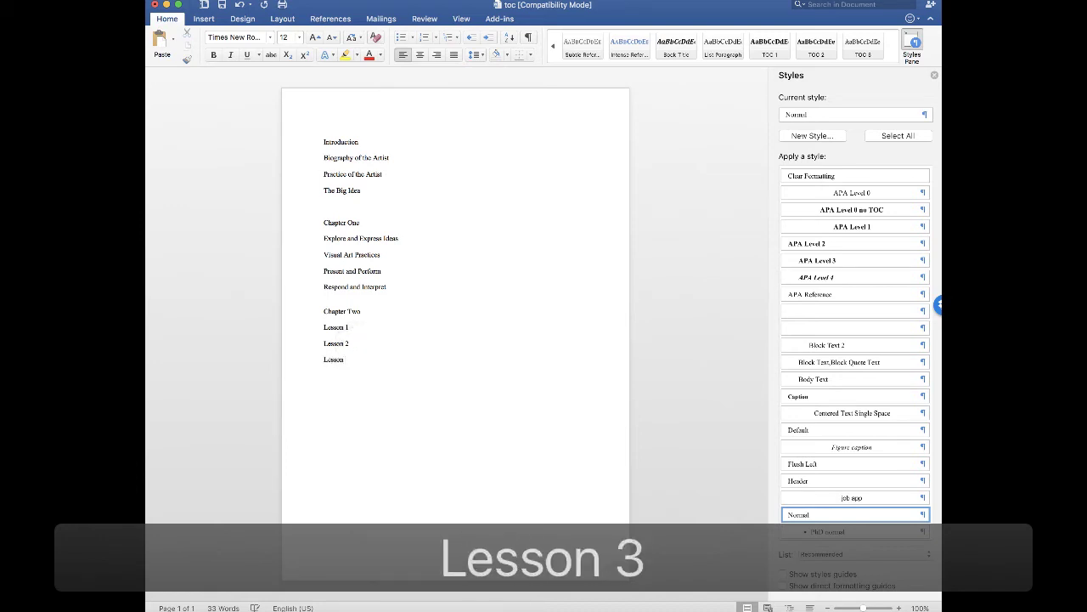
text( 3 References)
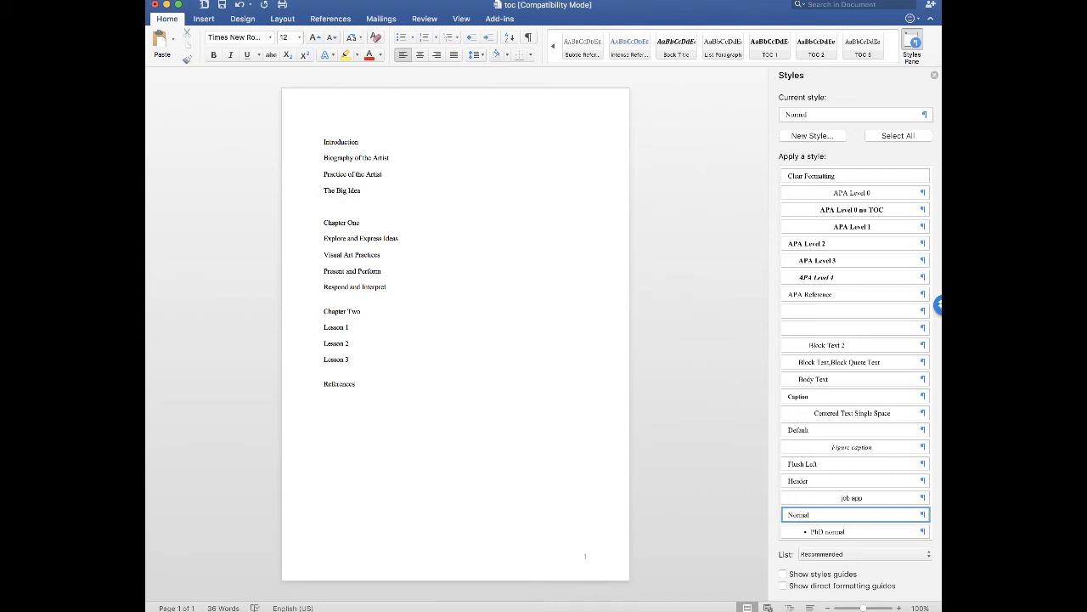
Apply the APA Level 1 style to the lines "Introduction", "Chapter One", "Chapter Two" and "References"
click(307, 142)
click(850, 226)
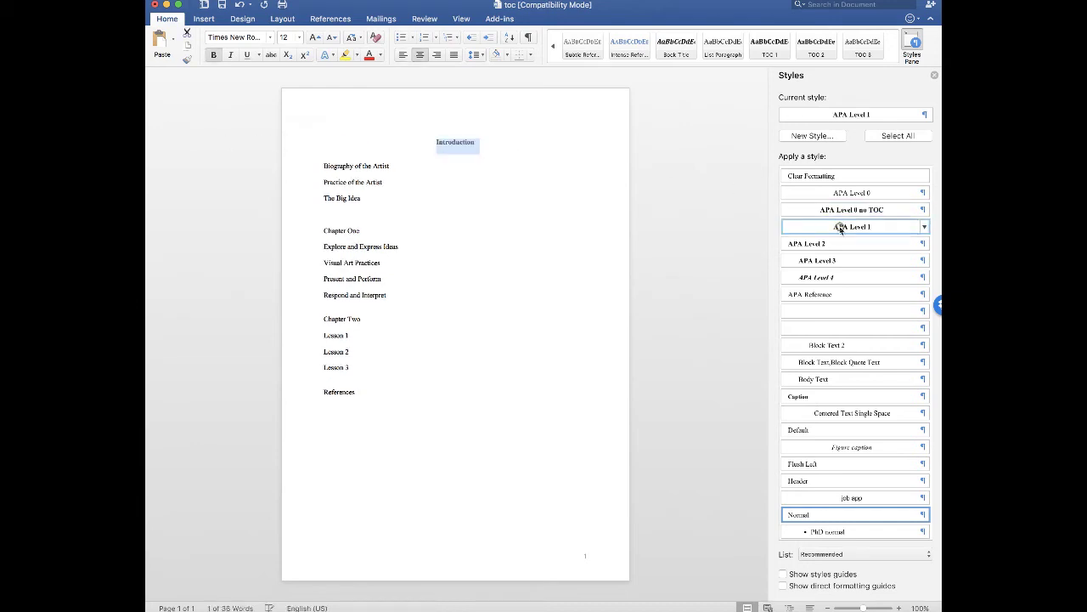
click(306, 231)
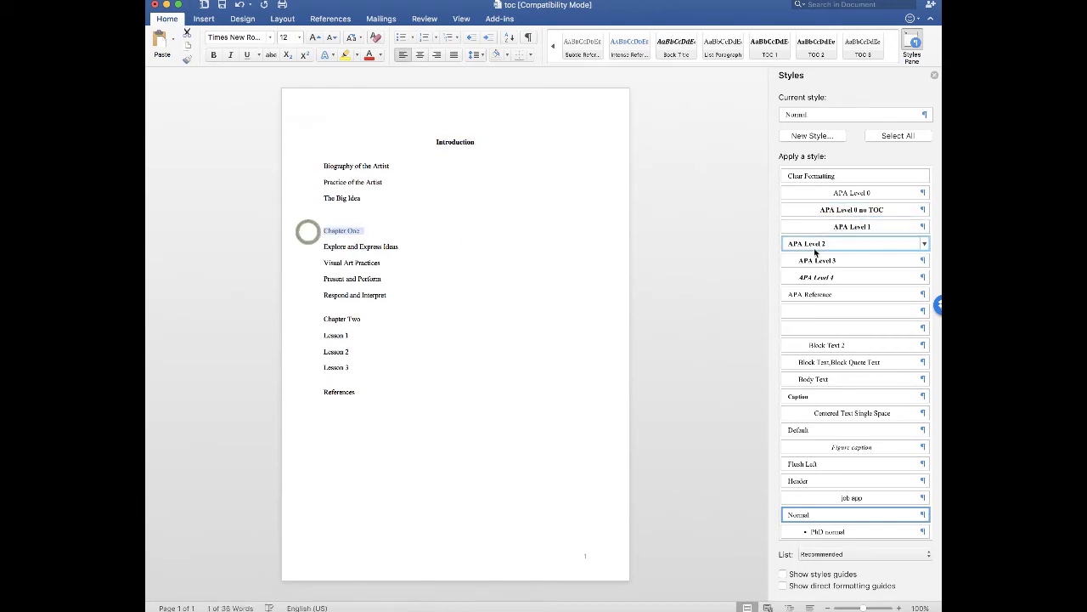
click(845, 228)
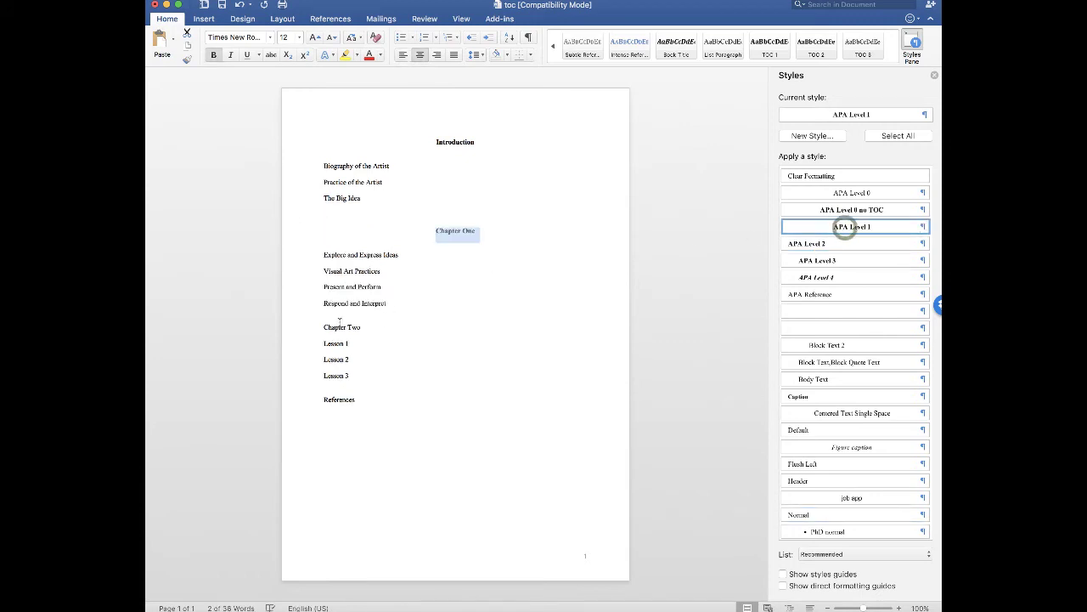
click(314, 328)
click(833, 226)
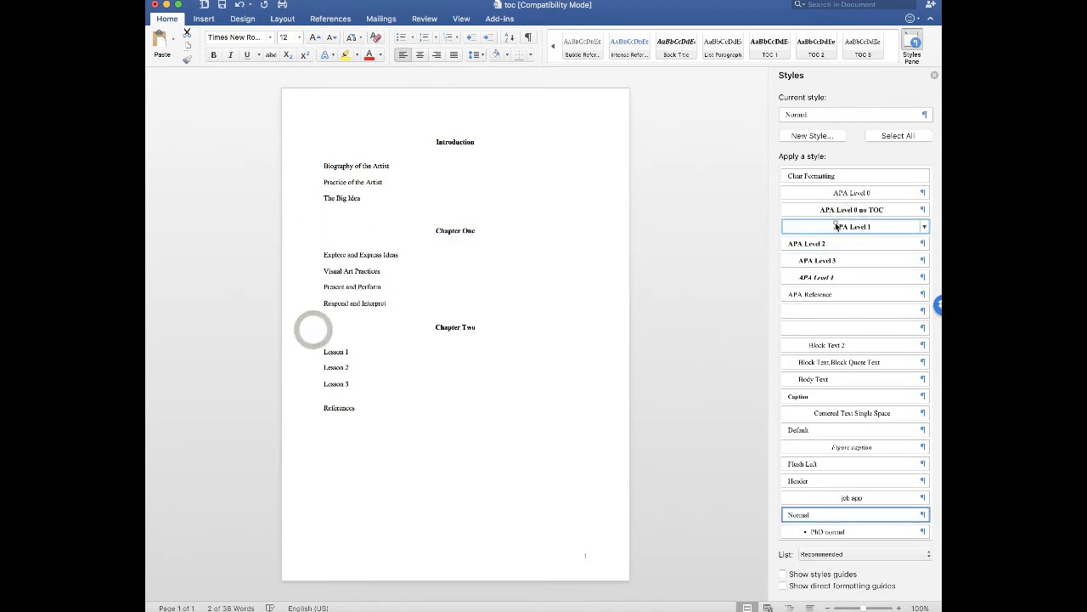
click(303, 407)
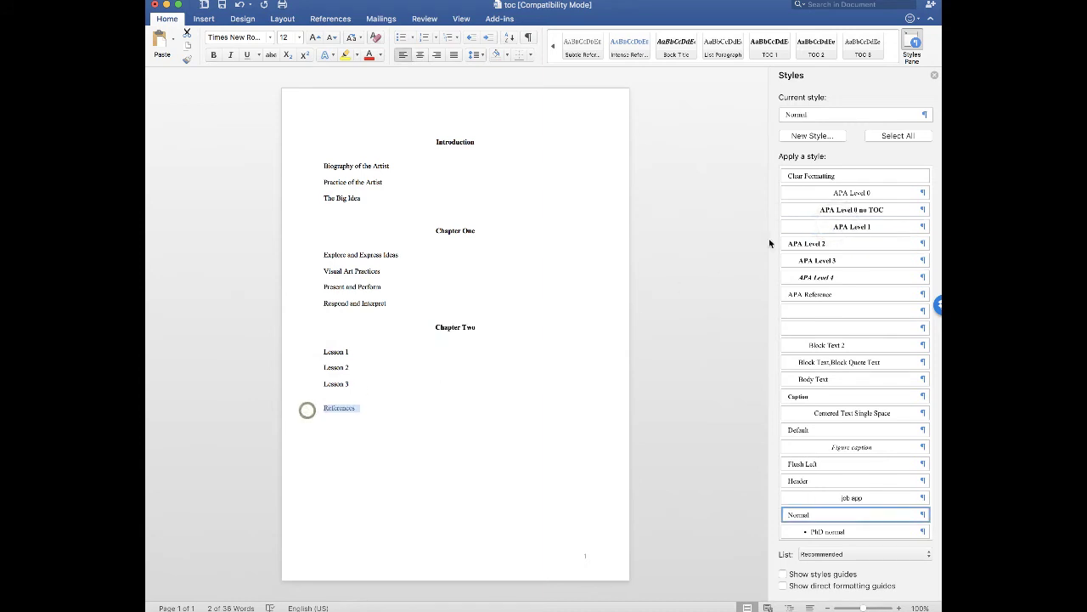
click(825, 228)
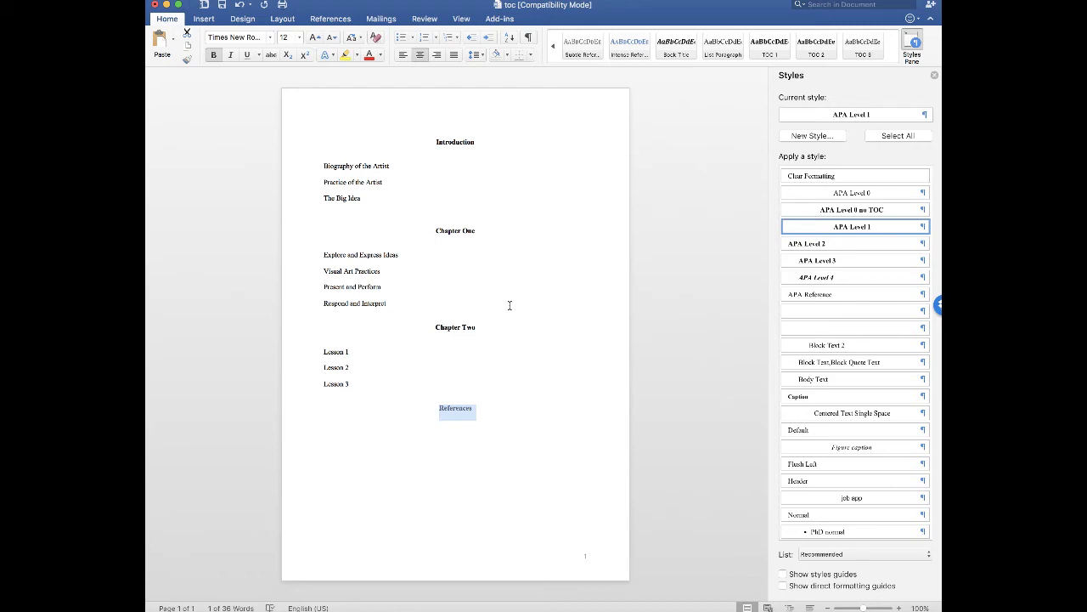
Apply the APA Level 2 style to "Biography of the Artist", "Practice of the Artist" and "The Big Idea" under Introduction
click(307, 169)
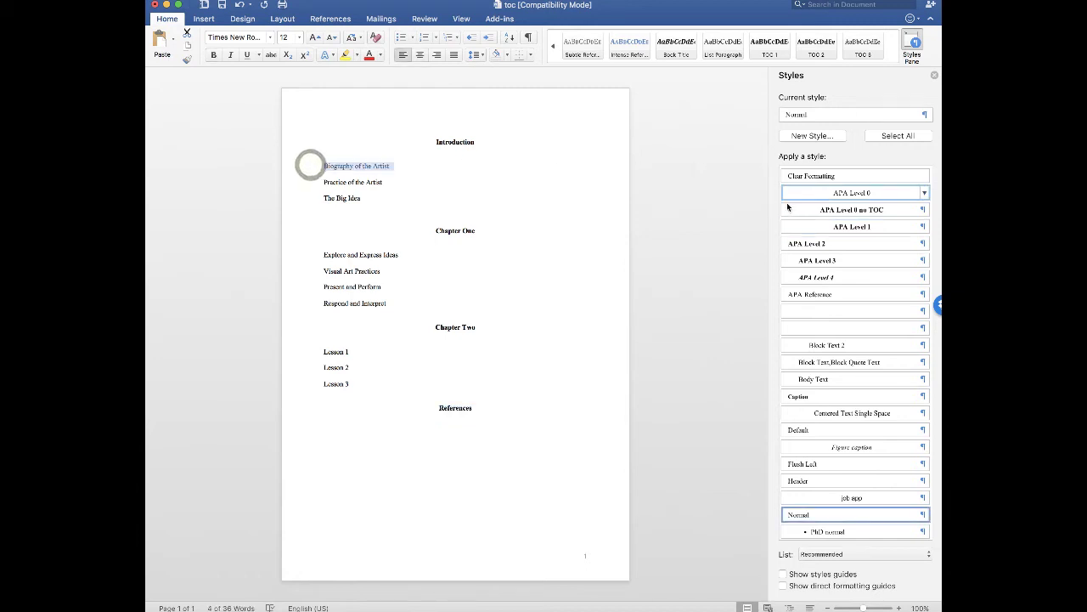
click(800, 244)
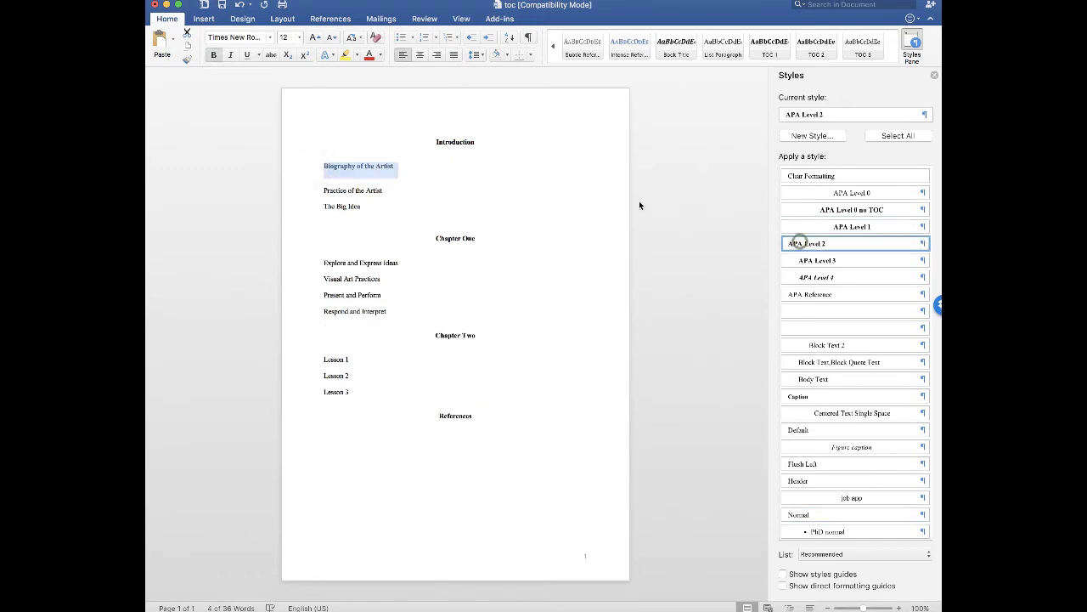
click(313, 192)
click(801, 244)
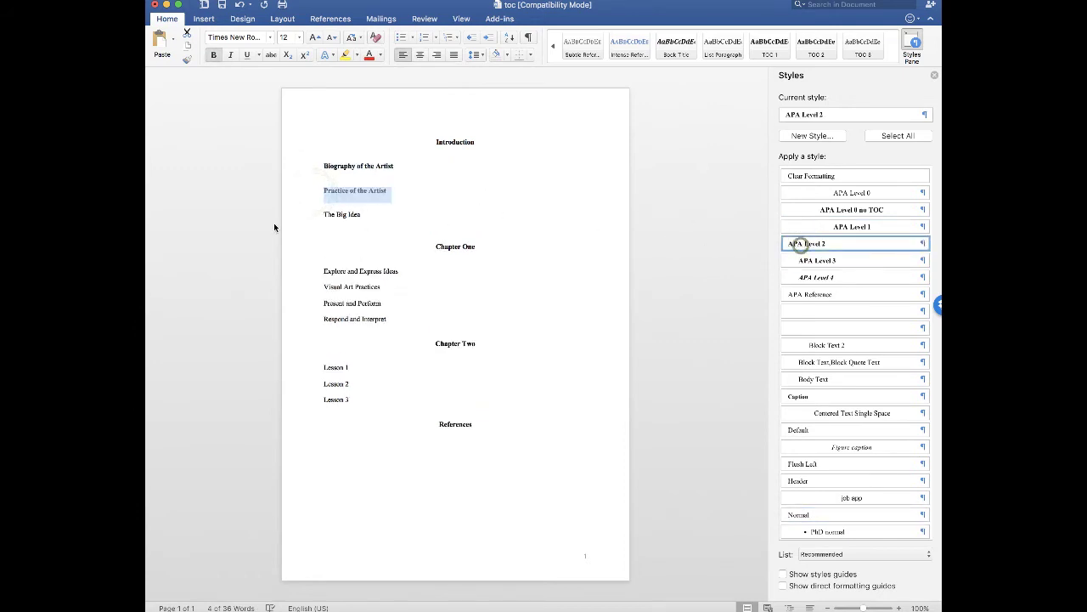
click(316, 216)
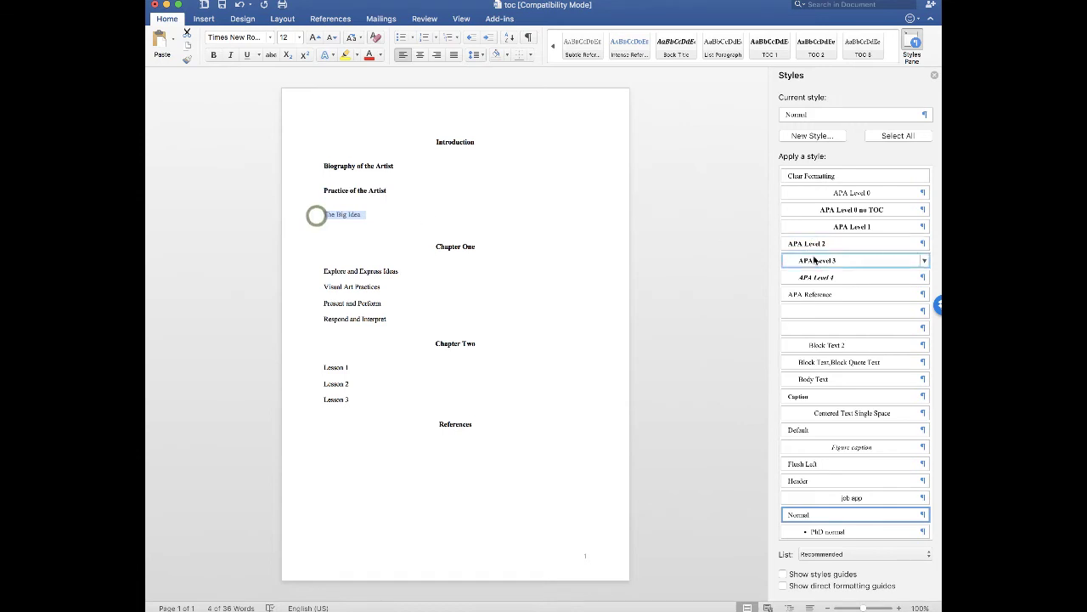
click(810, 246)
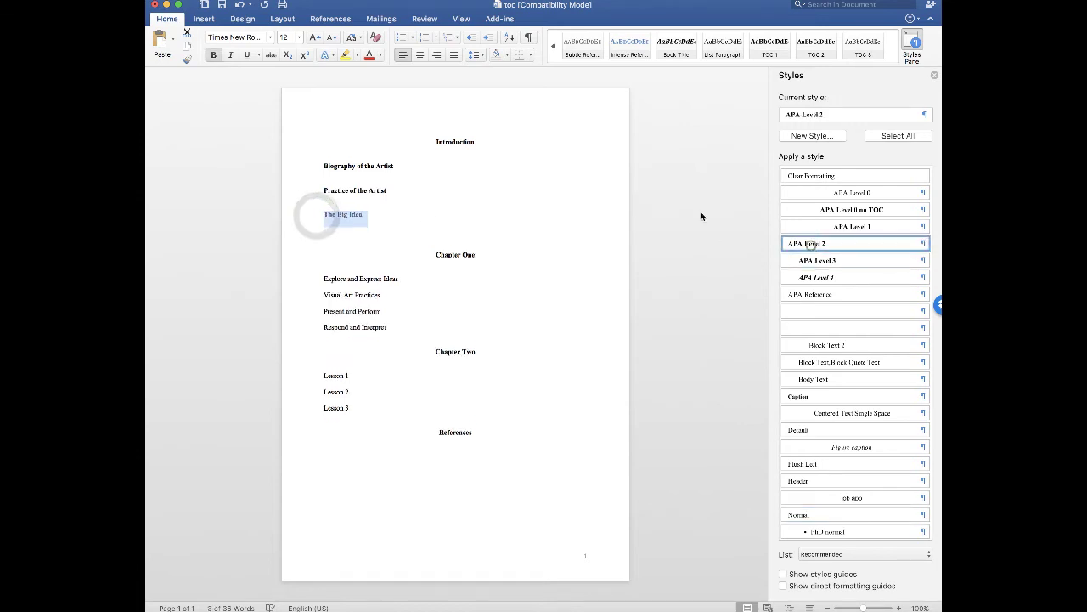
Apply the APA Level 2 style to the four lines under Chapter One, from "Explore and Express Ideas" to "Respond and Interpret"
click(309, 278)
click(801, 242)
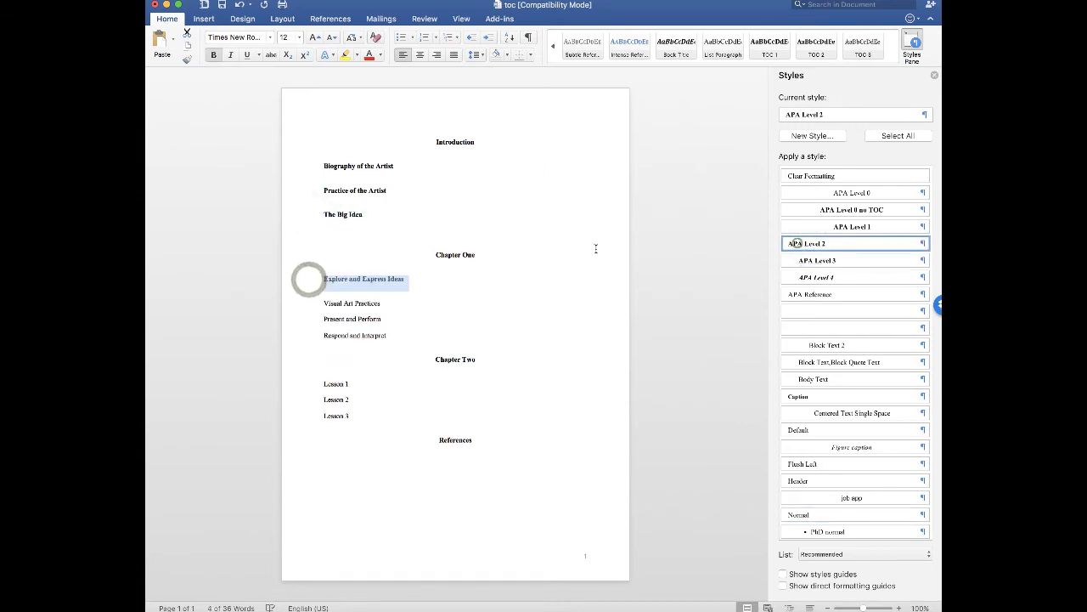
click(314, 305)
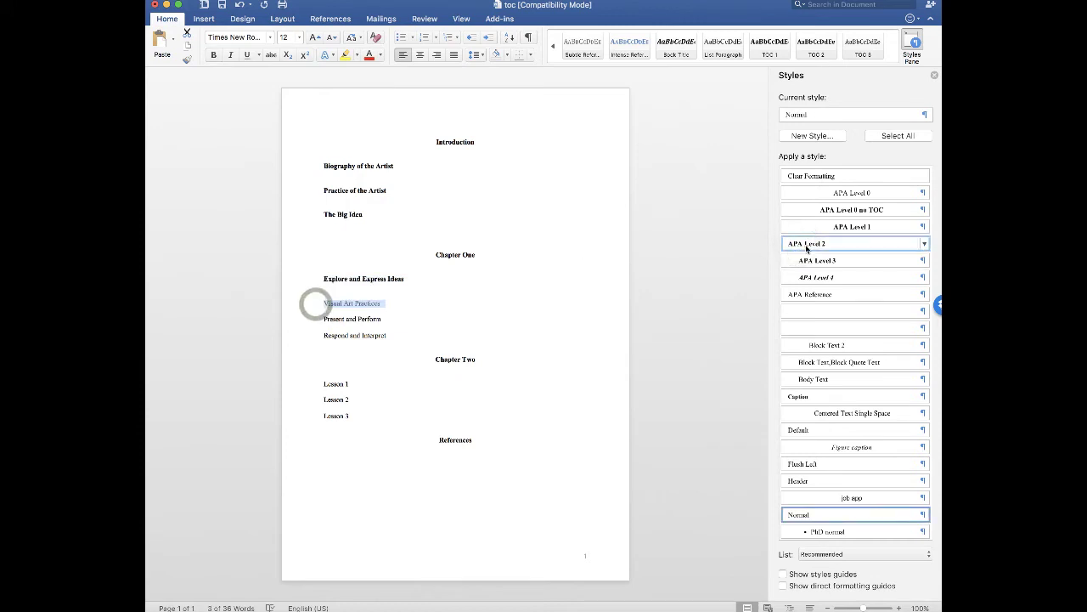
click(806, 246)
click(300, 337)
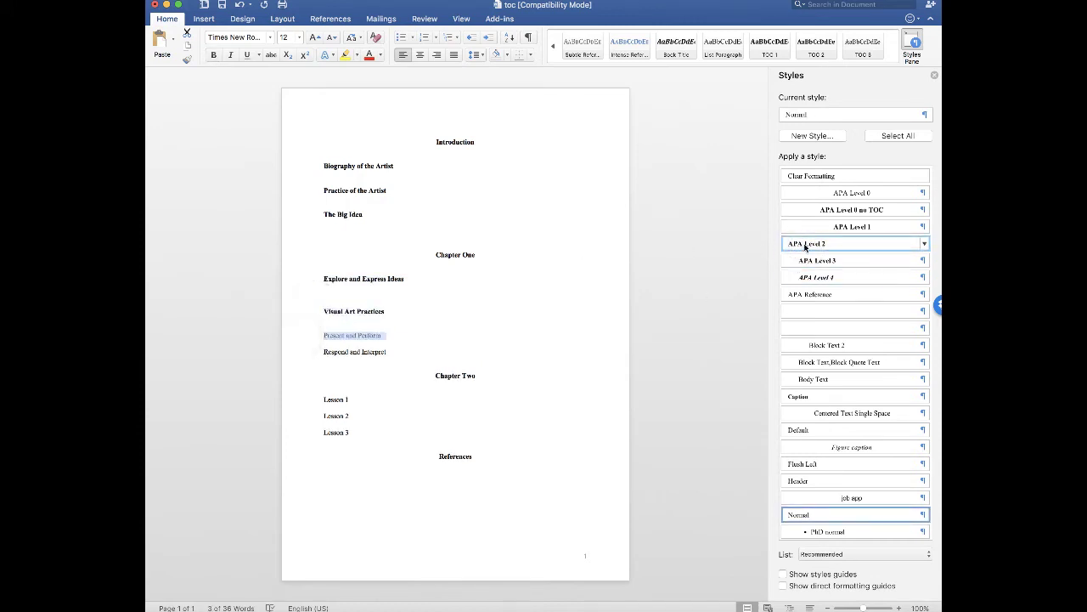
click(806, 246)
click(302, 361)
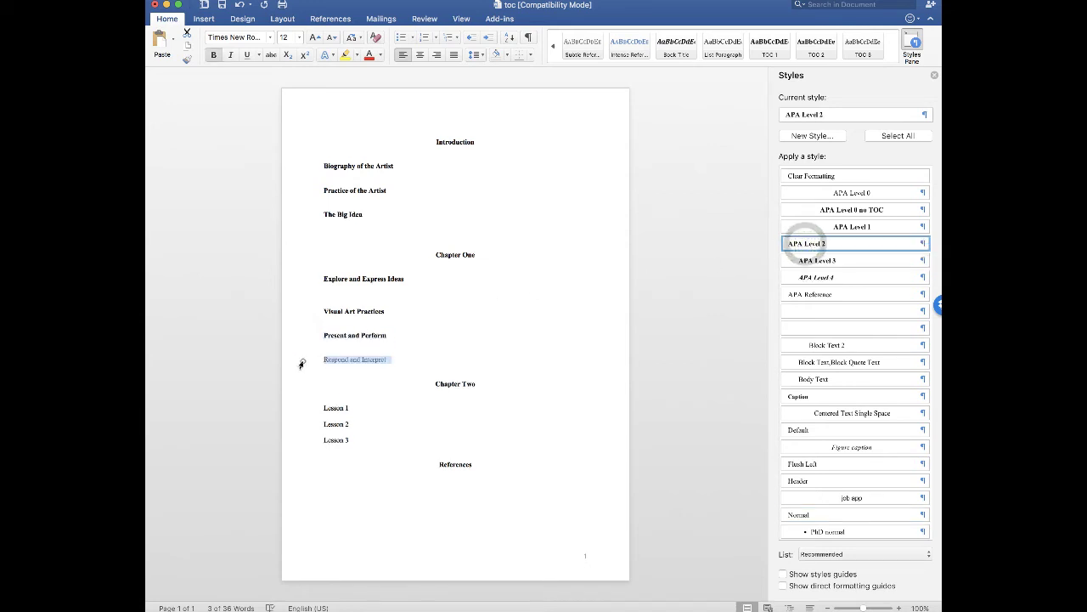
click(805, 244)
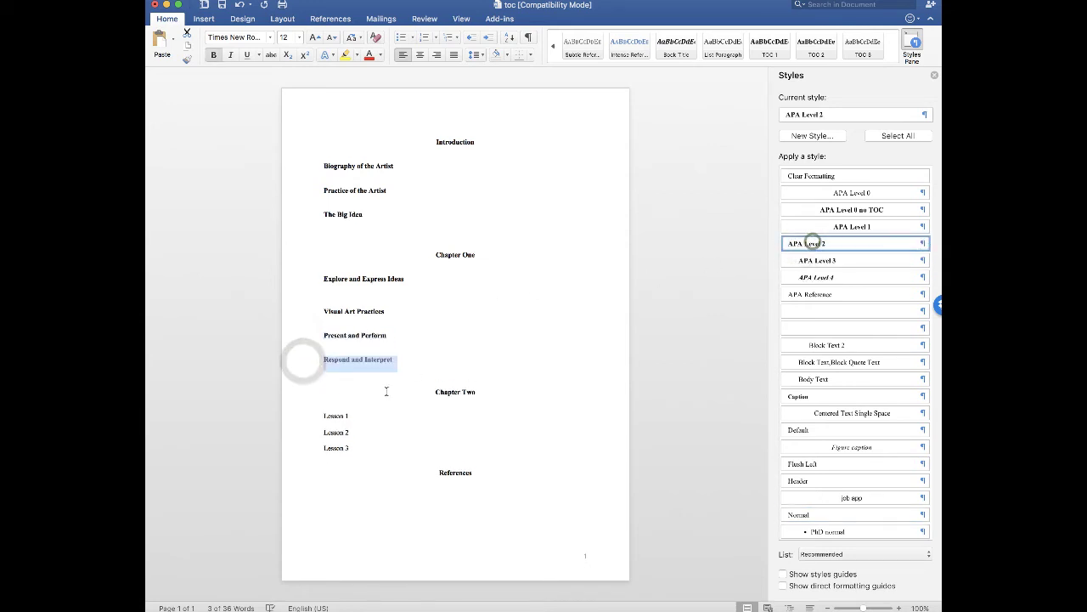
Apply the APA Level 2 style to "Lesson 1", "Lesson 2" and "Lesson 3" under Chapter Two
click(311, 416)
click(806, 243)
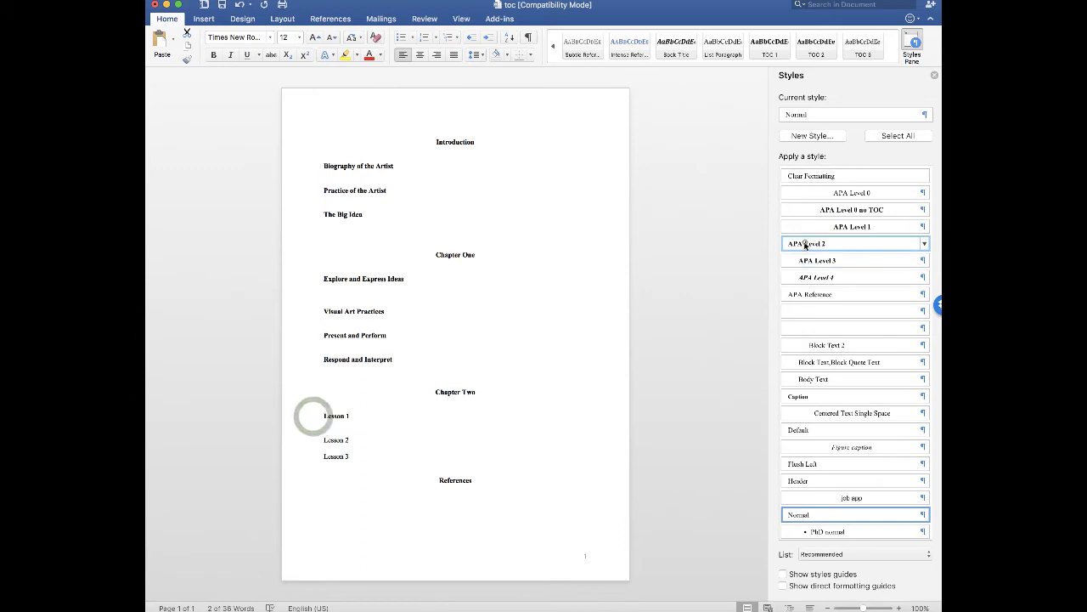
click(311, 441)
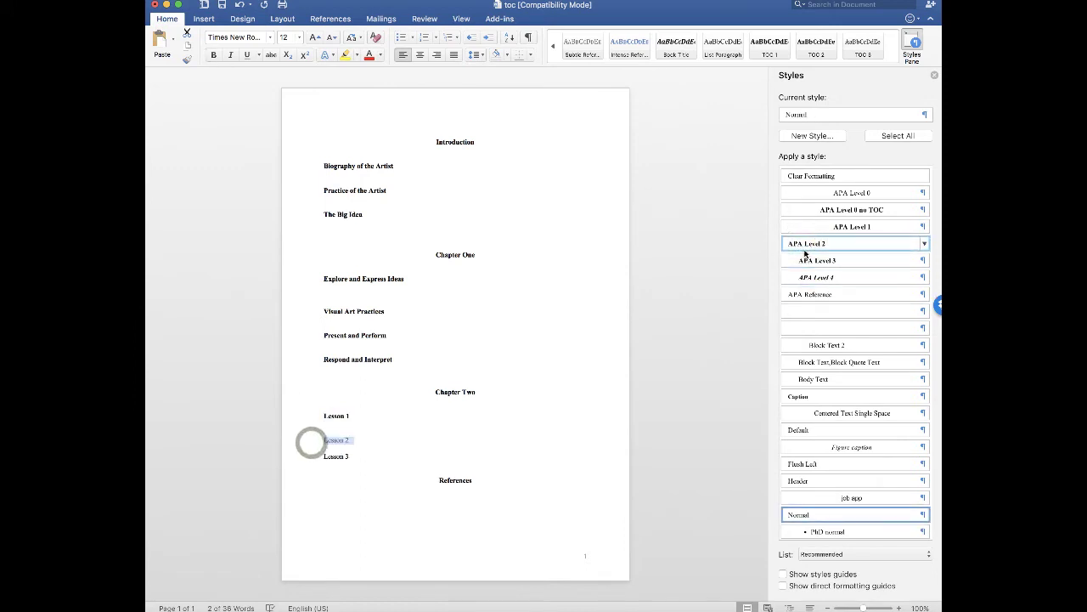
click(808, 246)
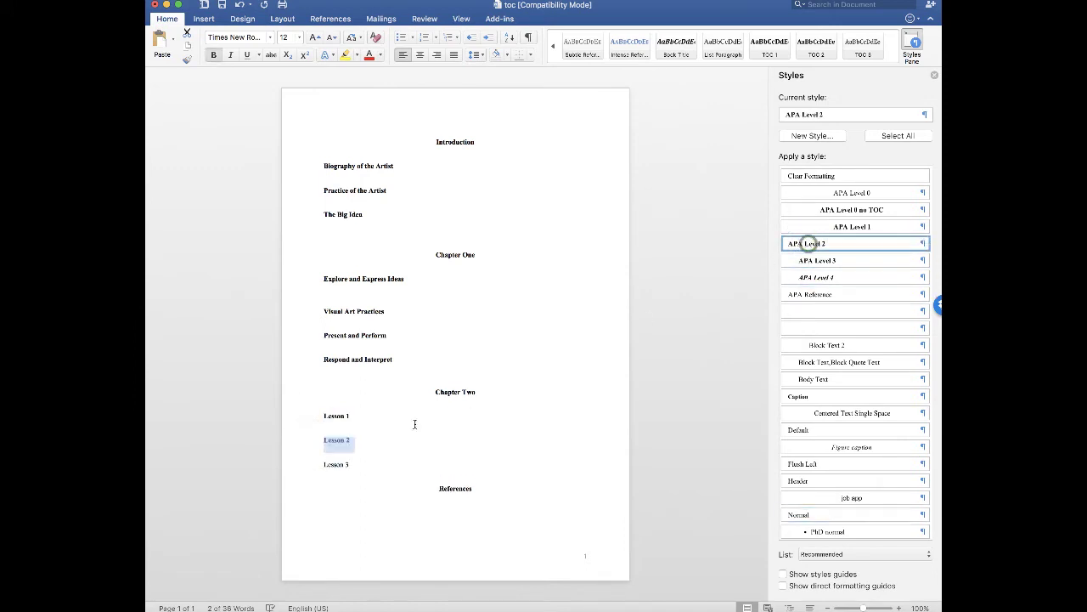
click(313, 467)
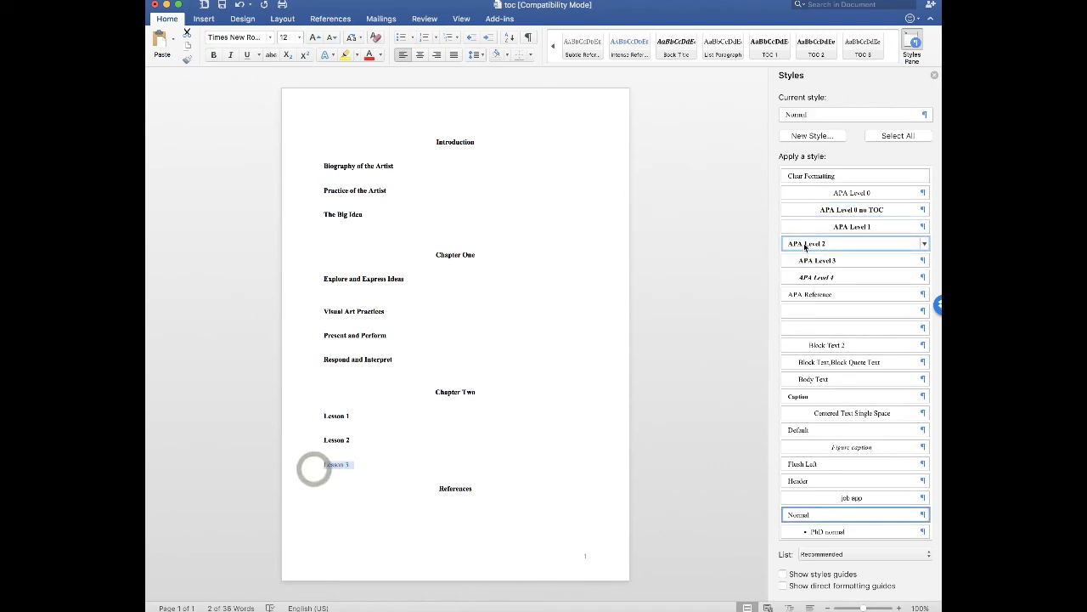
click(805, 243)
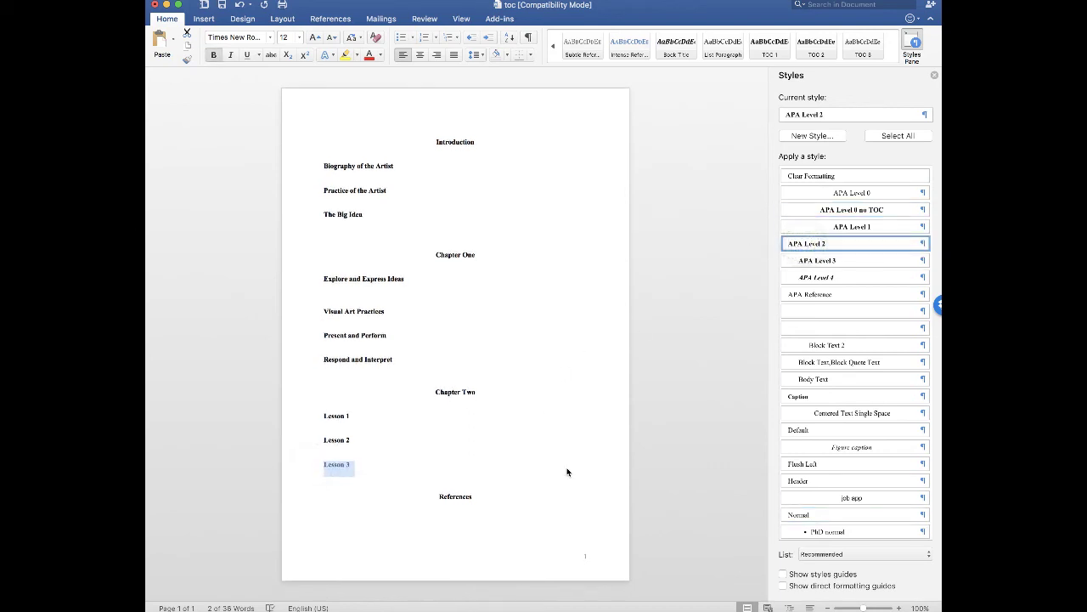
click(414, 372)
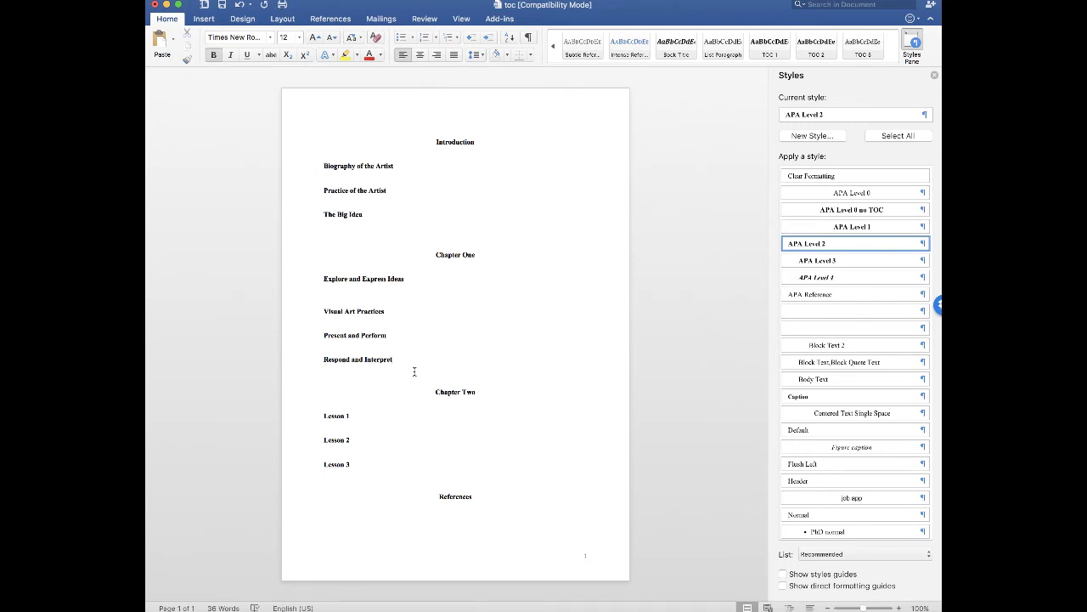
Open the Index and Tables settings with the insertion point before "Introduction" and look through the available table types, ending on Table of Contents
click(433, 140)
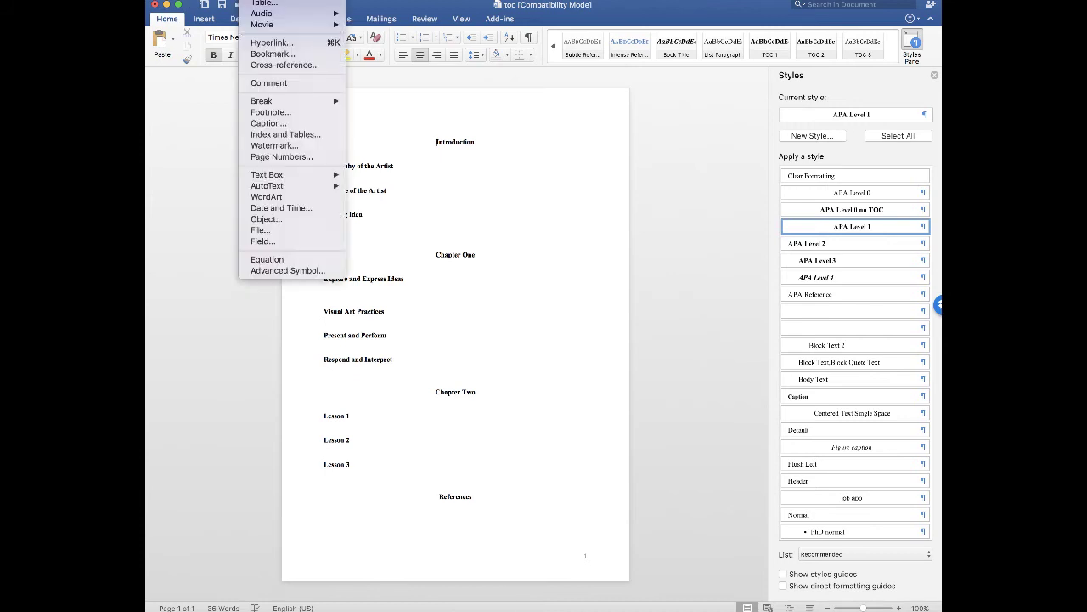
click(266, 136)
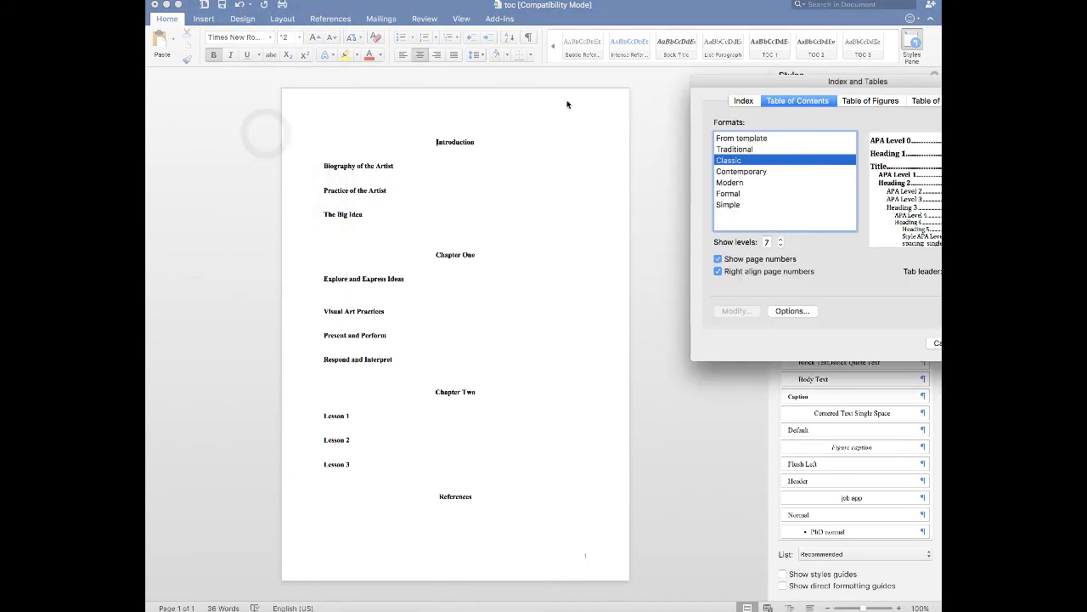
drag(803, 80, 565, 95)
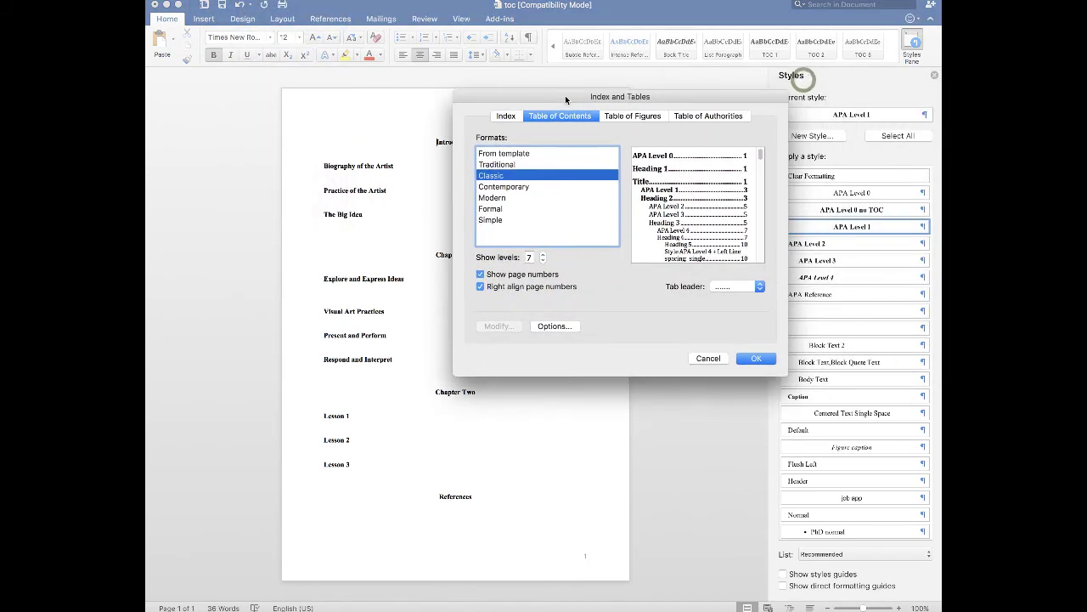
click(507, 115)
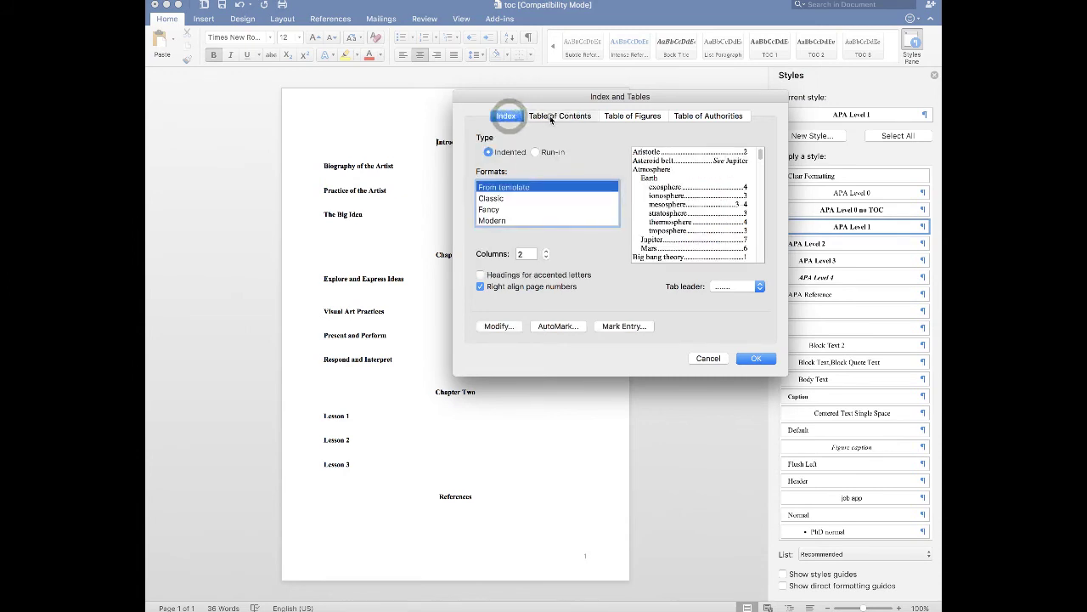
click(552, 117)
click(633, 117)
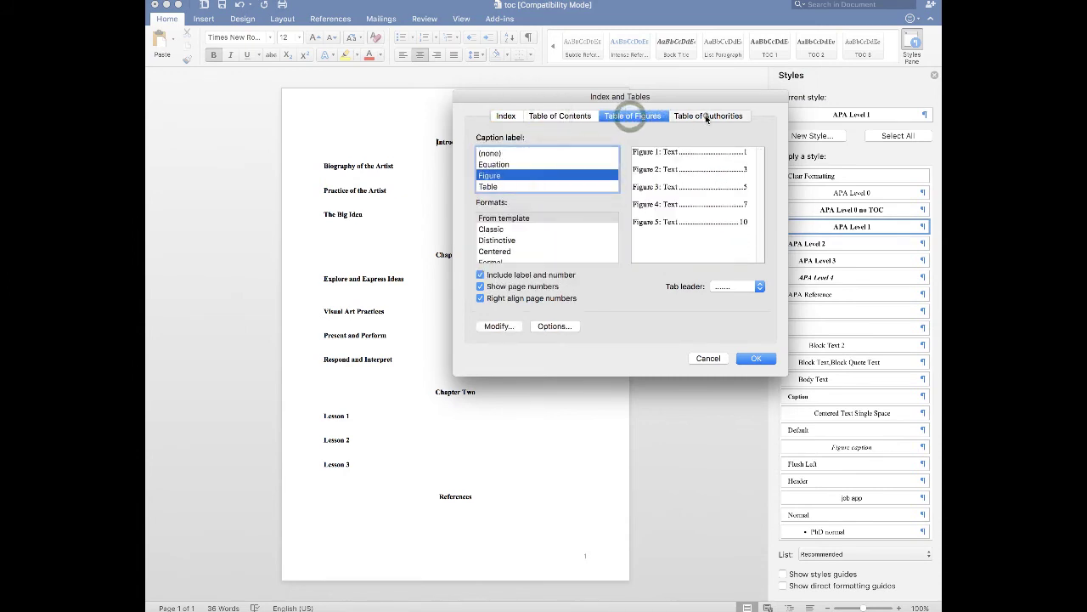
click(706, 116)
click(559, 117)
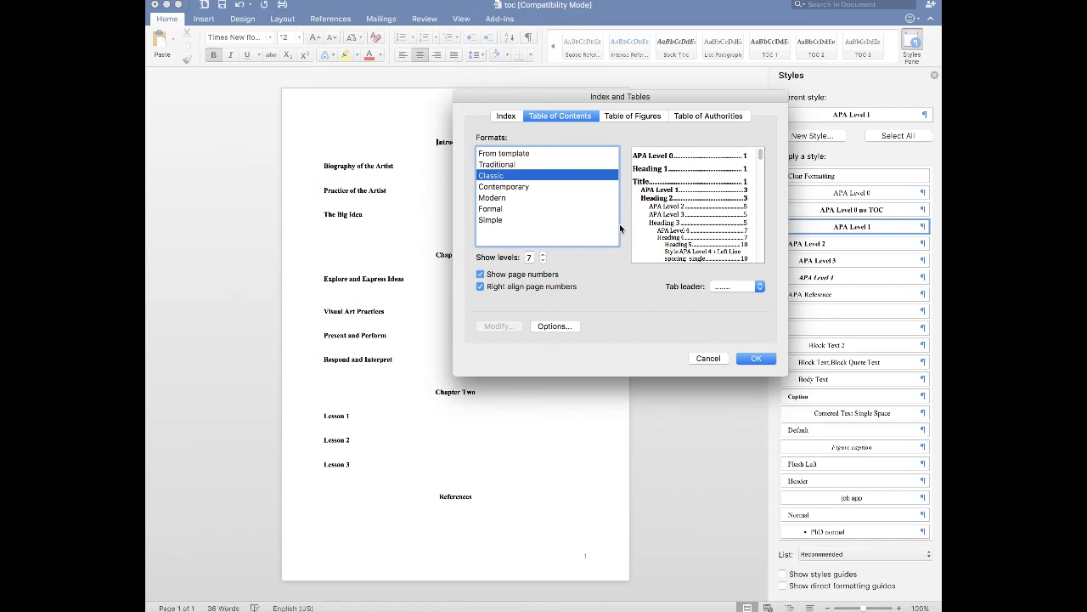
Insert a Classic-format table of contents above the "Introduction" heading, with 7 levels, right-aligned page numbers and a dotted tab leader
click(467, 255)
click(624, 317)
click(760, 357)
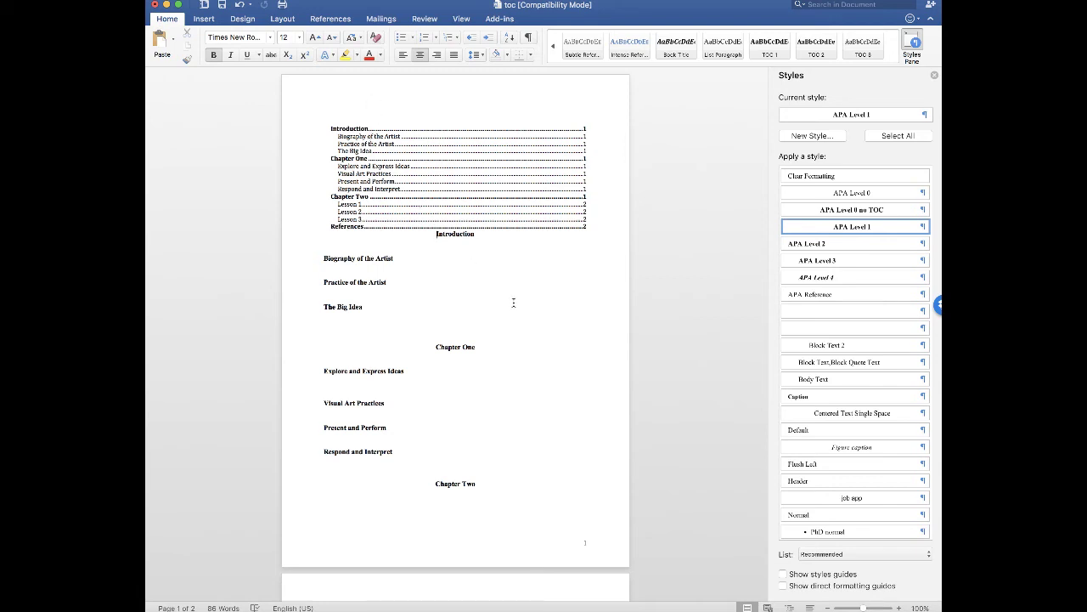
scroll(513, 303, down, 1)
scroll(513, 302, down, 2)
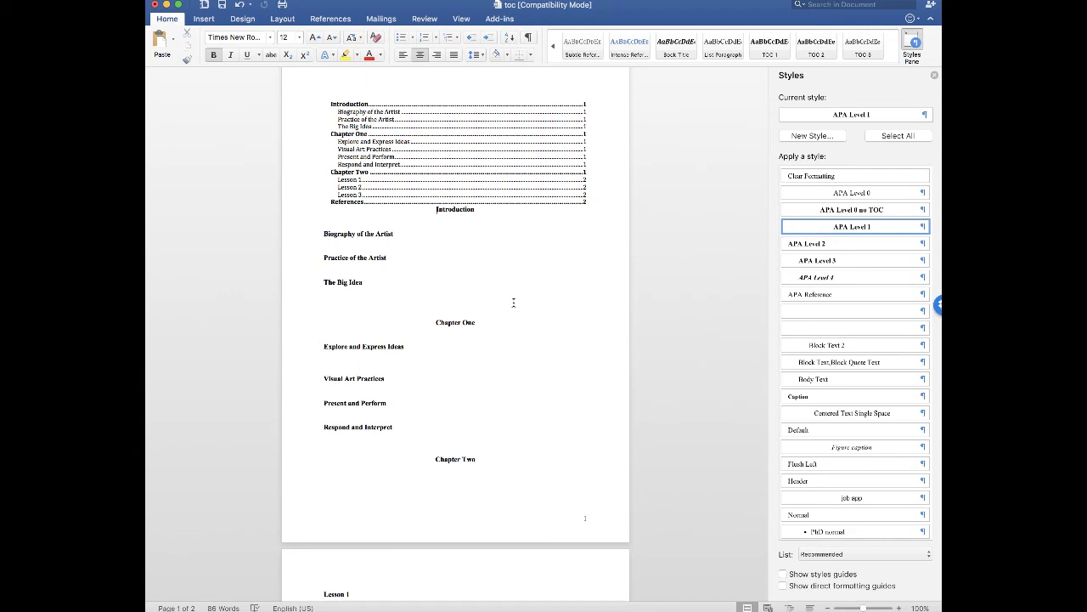
Add the lines "Responding" and "Making" beneath the "Explore and Express Ideas" heading in Chapter One
click(353, 361)
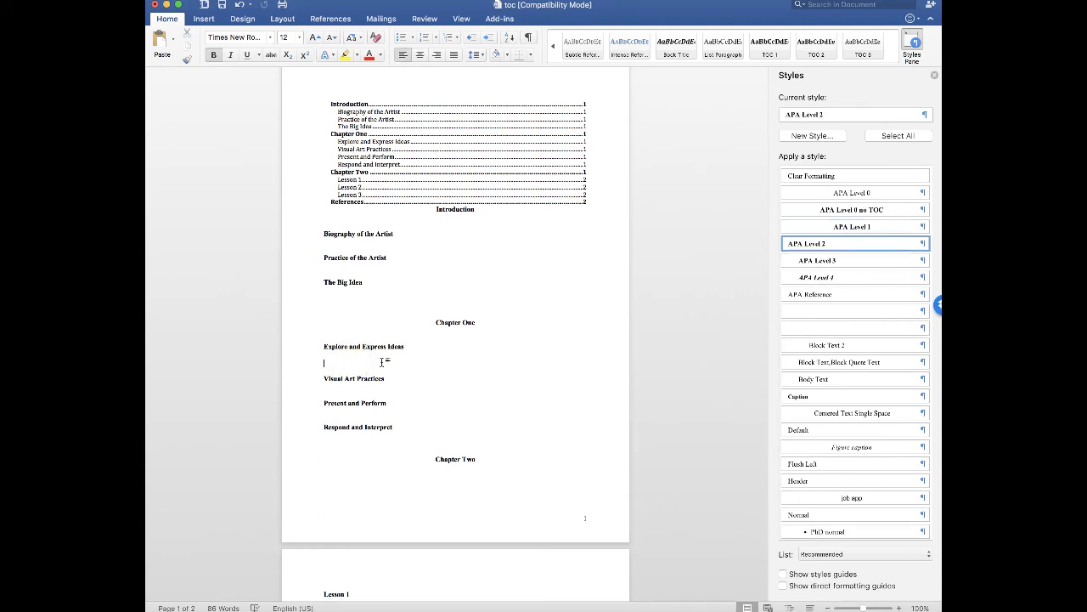
text(Responin)
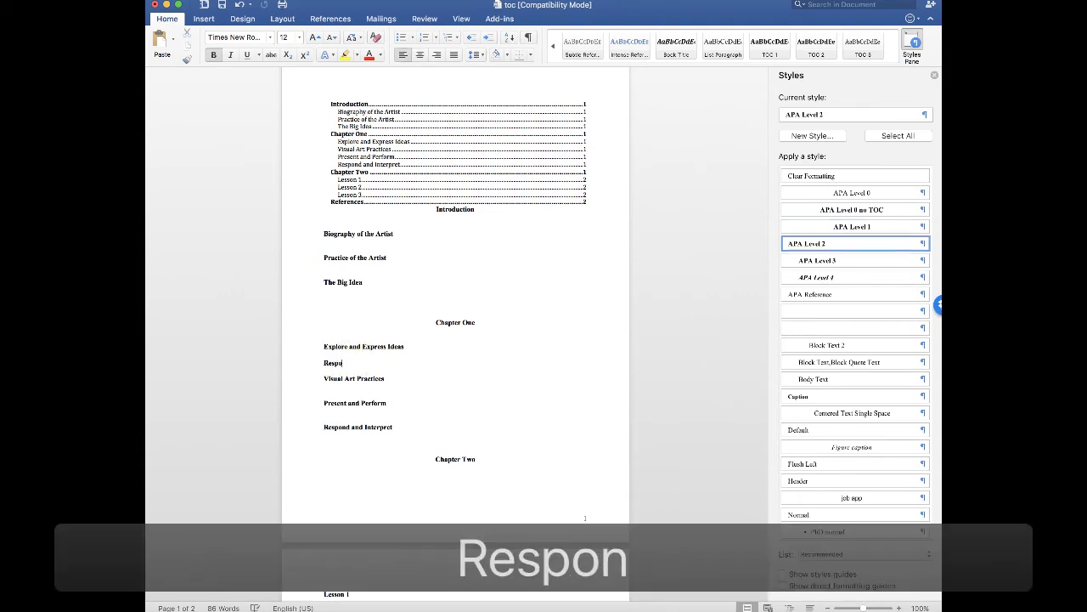
key(BackSpace)
key(BackSpace)
text(ding)
key(Return)
text(Ma)
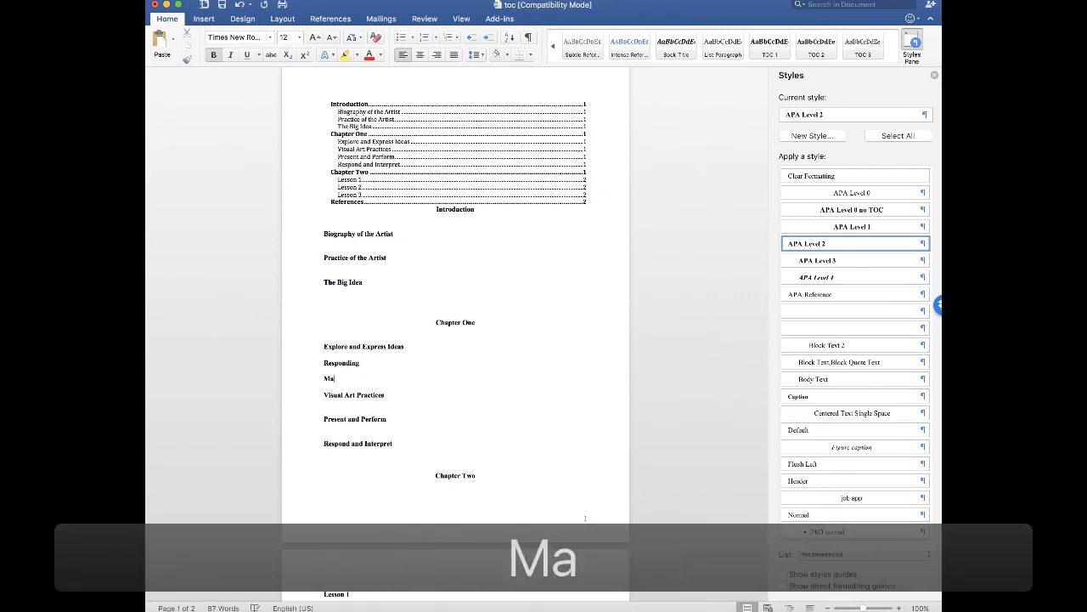
text(king)
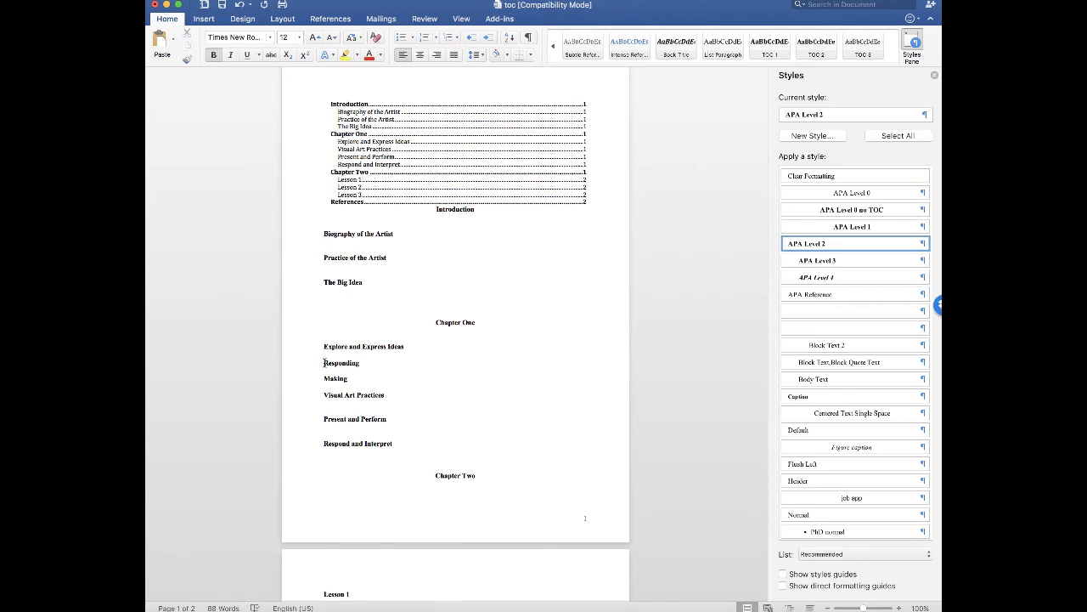
Apply the APA Level 3 style to the "Responding" and "Making" lines under "Explore and Express Ideas"
double_click(323, 362)
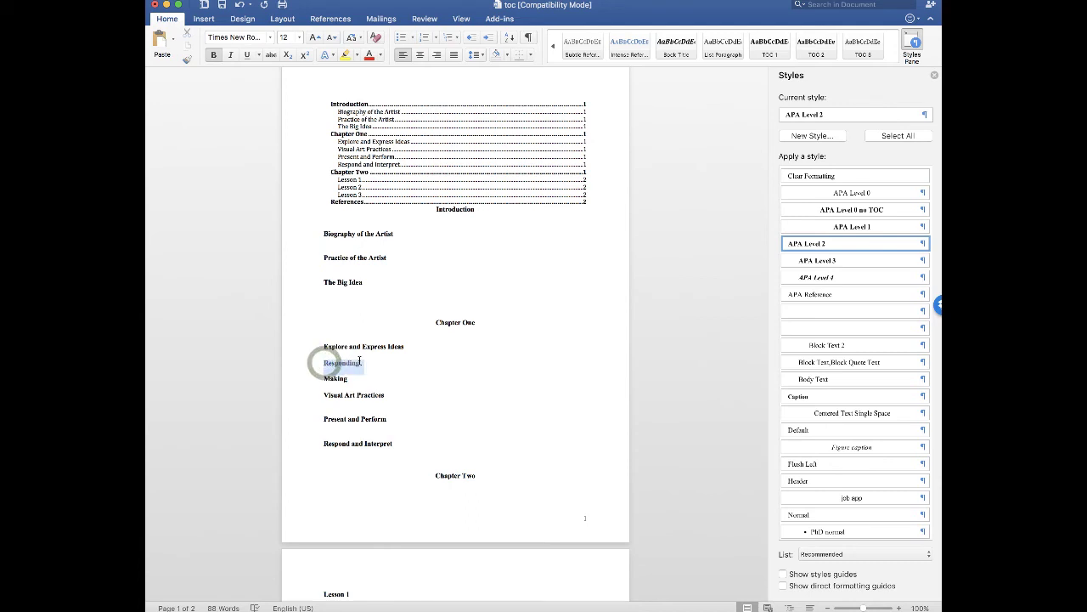
click(828, 261)
click(324, 378)
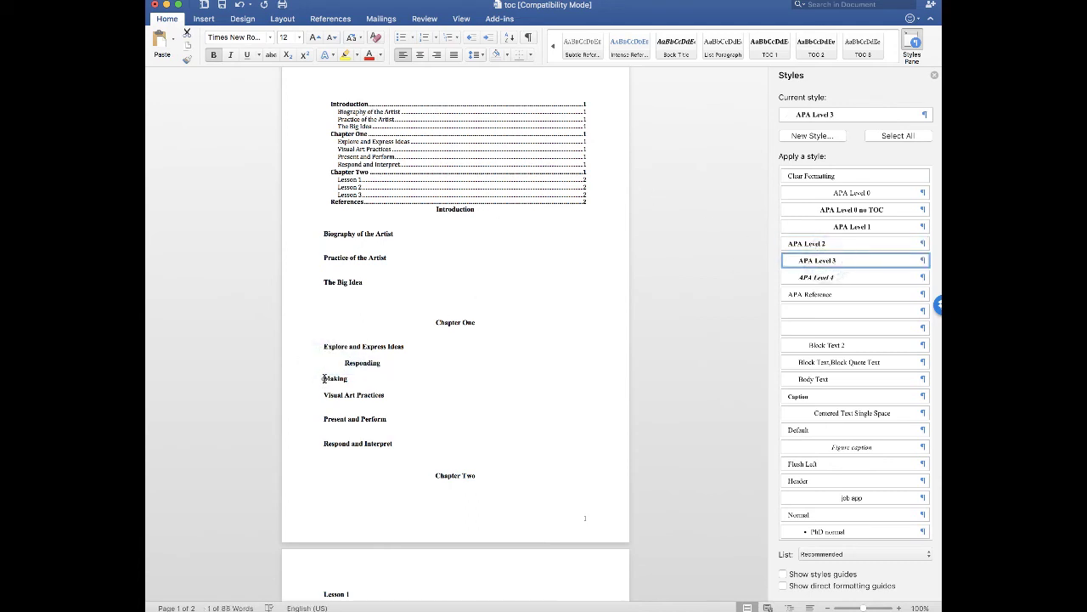
double_click(324, 378)
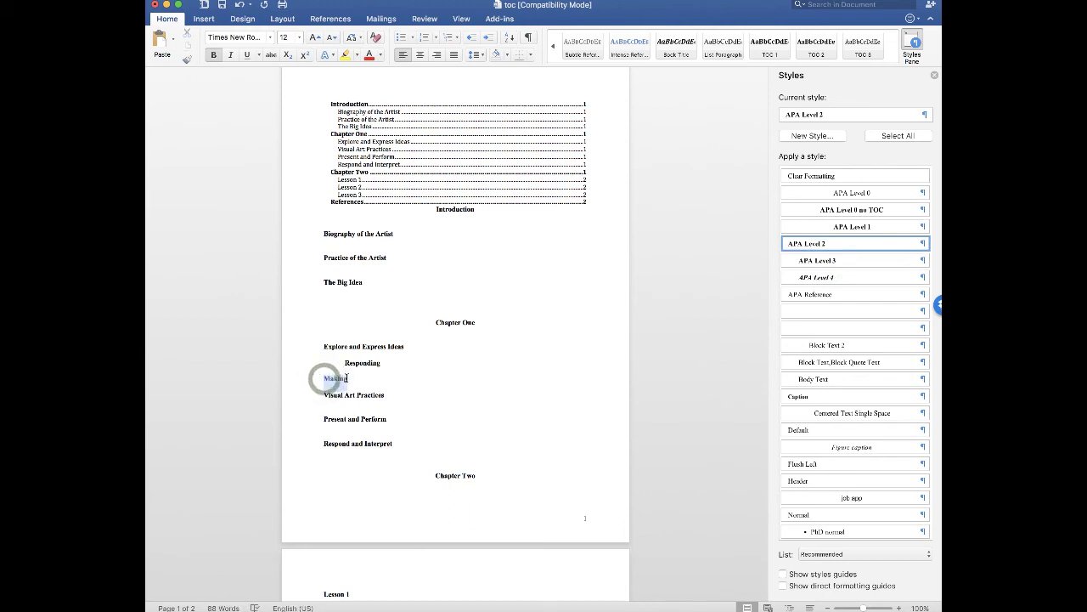
click(830, 260)
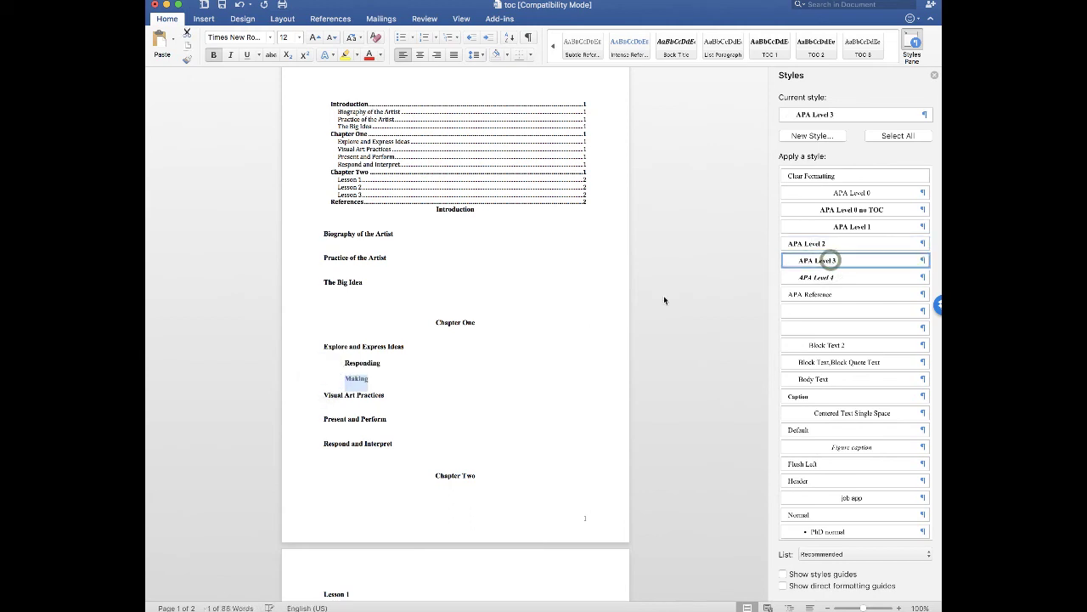
click(537, 351)
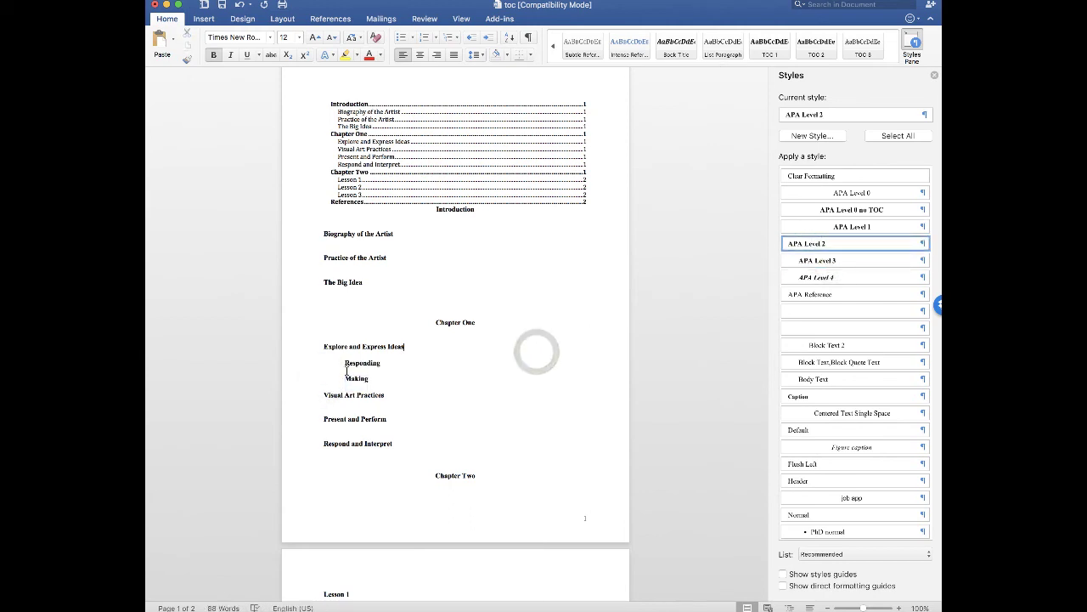
Copy the "Responding" and "Making" subheadings beneath "Visual Art Practices" and remove the extra blank line after them
drag(343, 362, 374, 380)
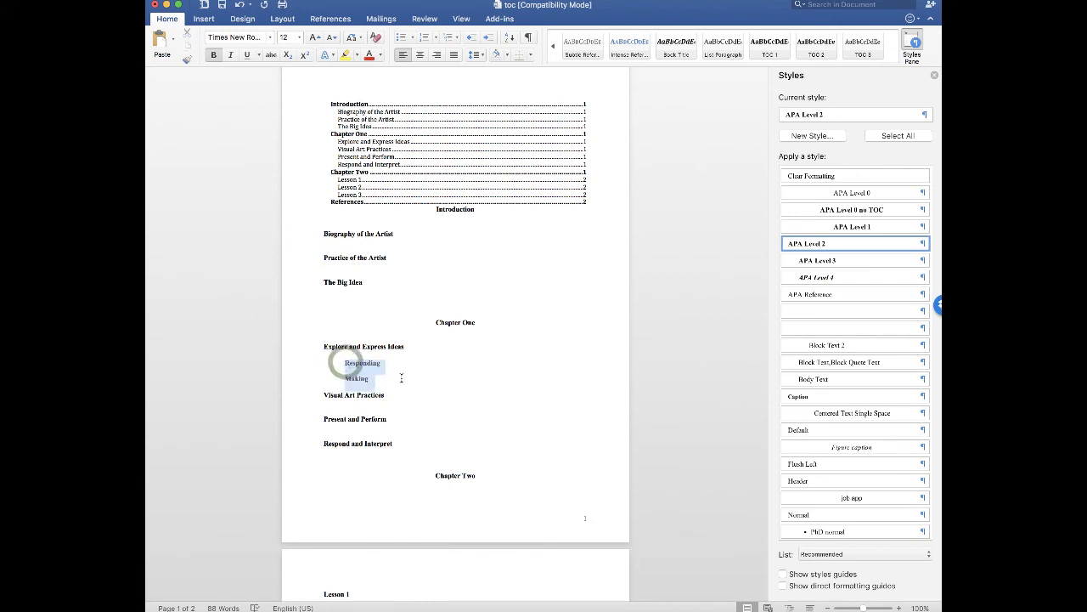
key(super+c)
click(409, 396)
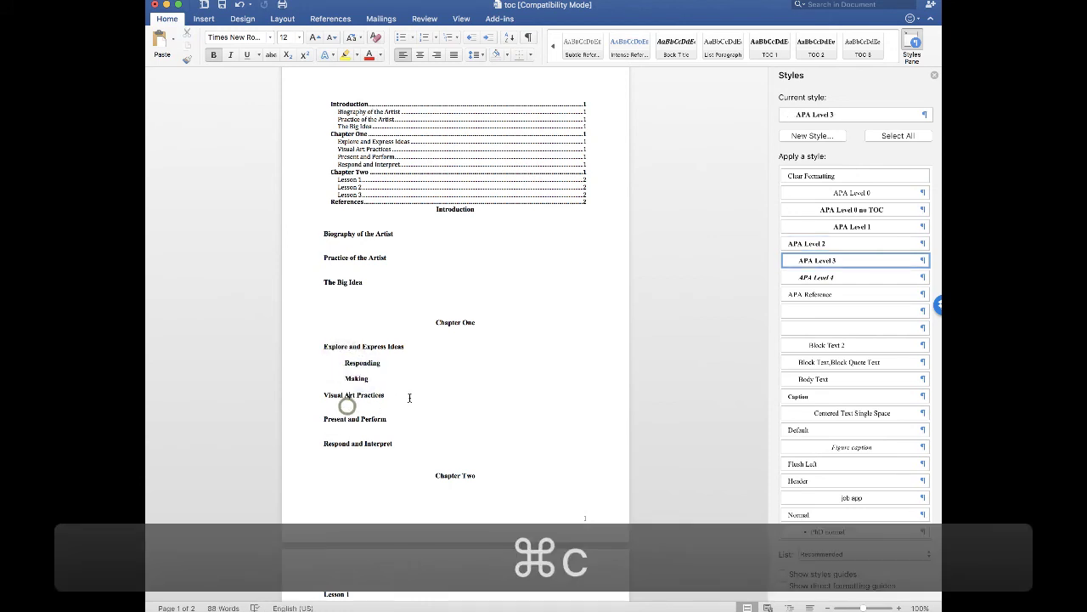
key(Return)
key(super+v)
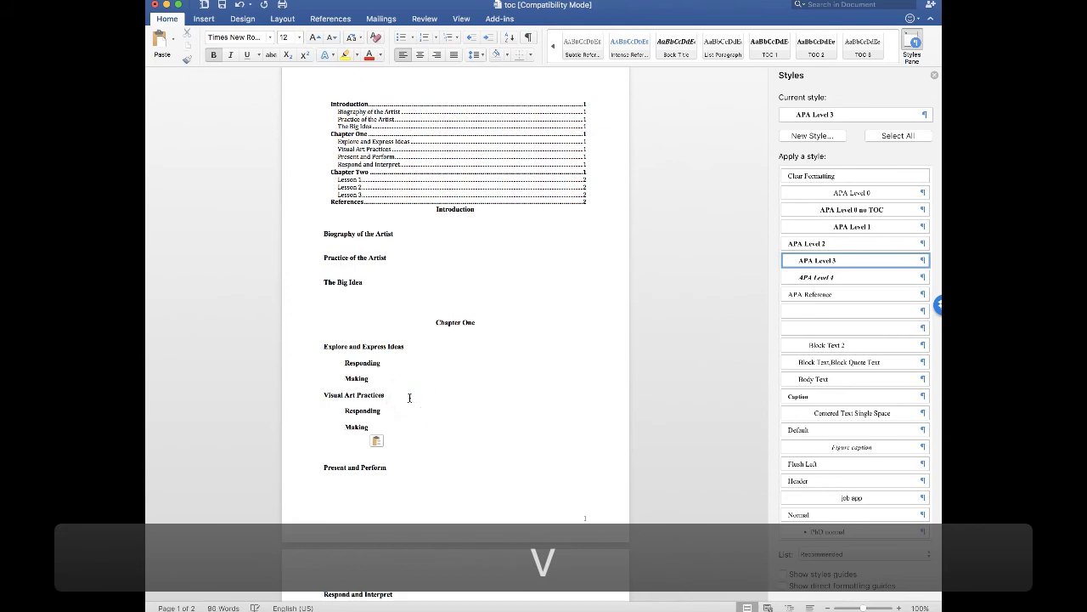
key(BackSpace)
Paste the copied "Responding" and "Making" lines beneath both "Present and Perform" and "Respond and Interpret"
scroll(408, 416, down, 1)
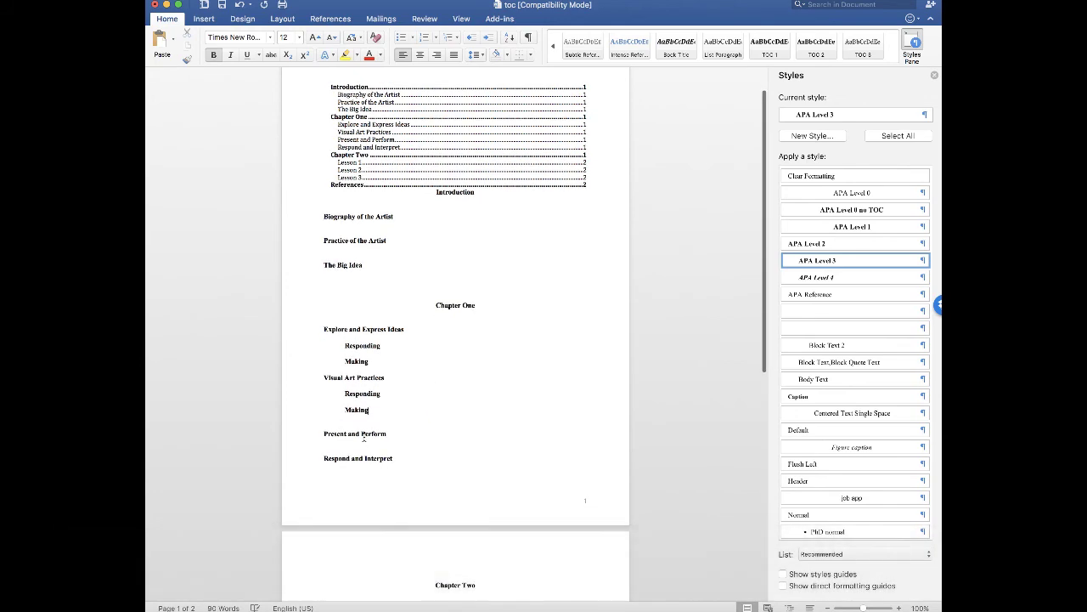
click(407, 436)
key(Return)
key(super+v)
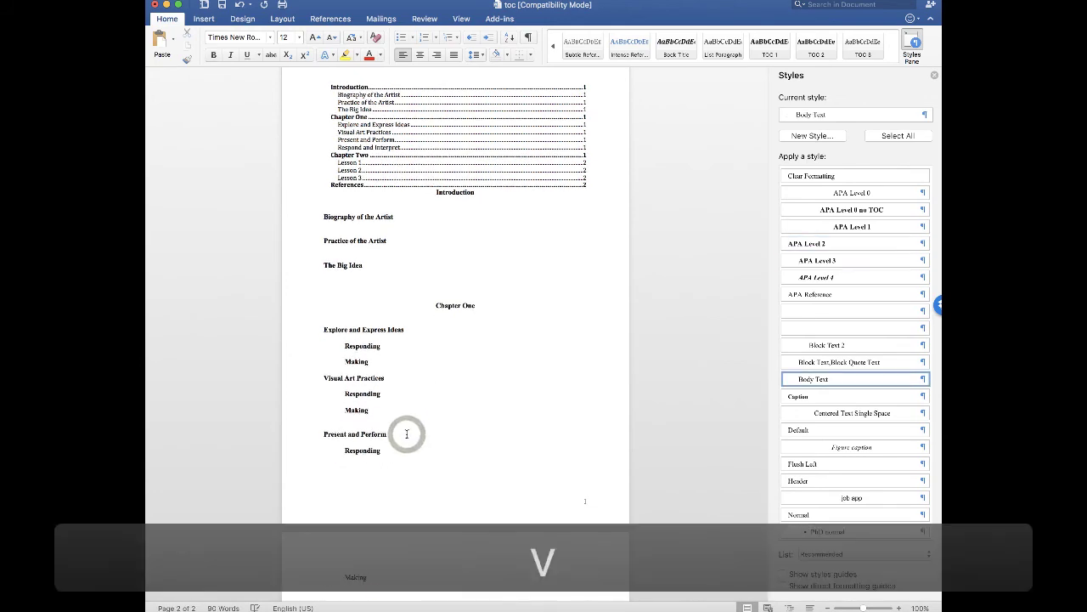
scroll(407, 433, down, 3)
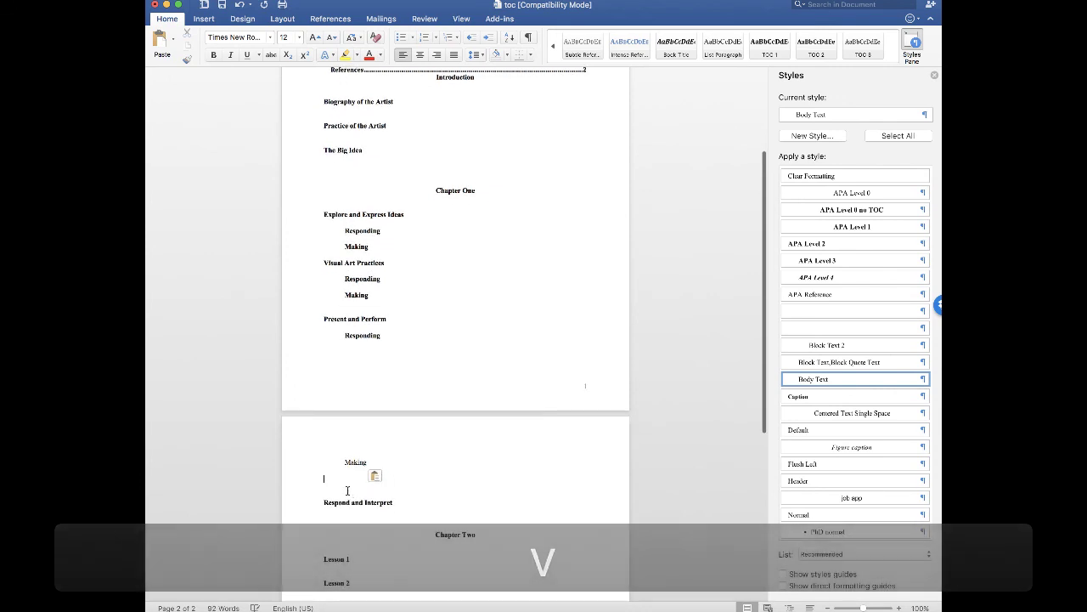
key(BackSpace)
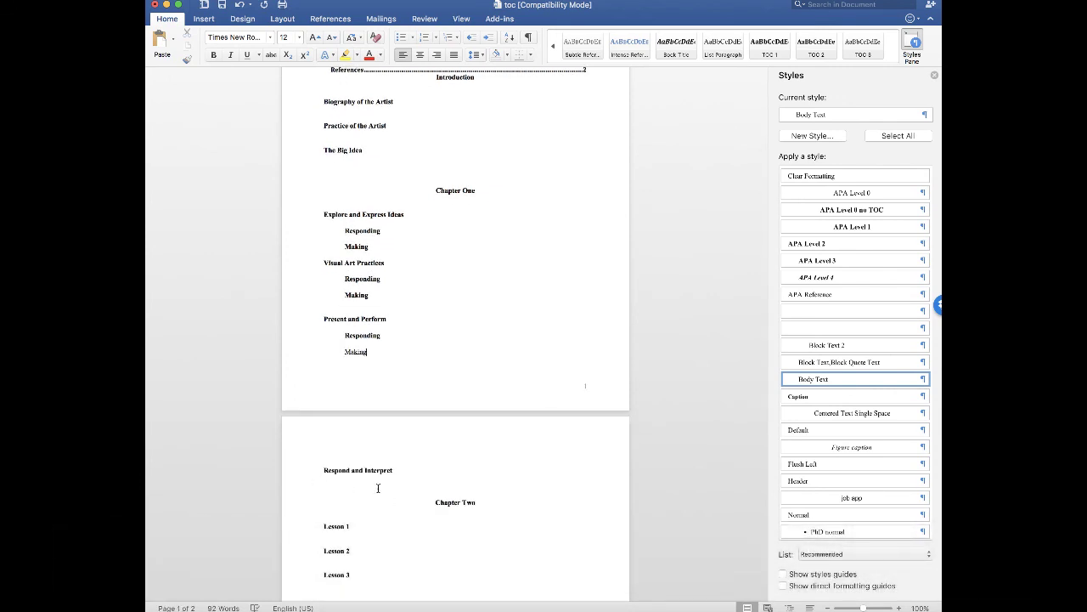
click(404, 470)
key(super+v)
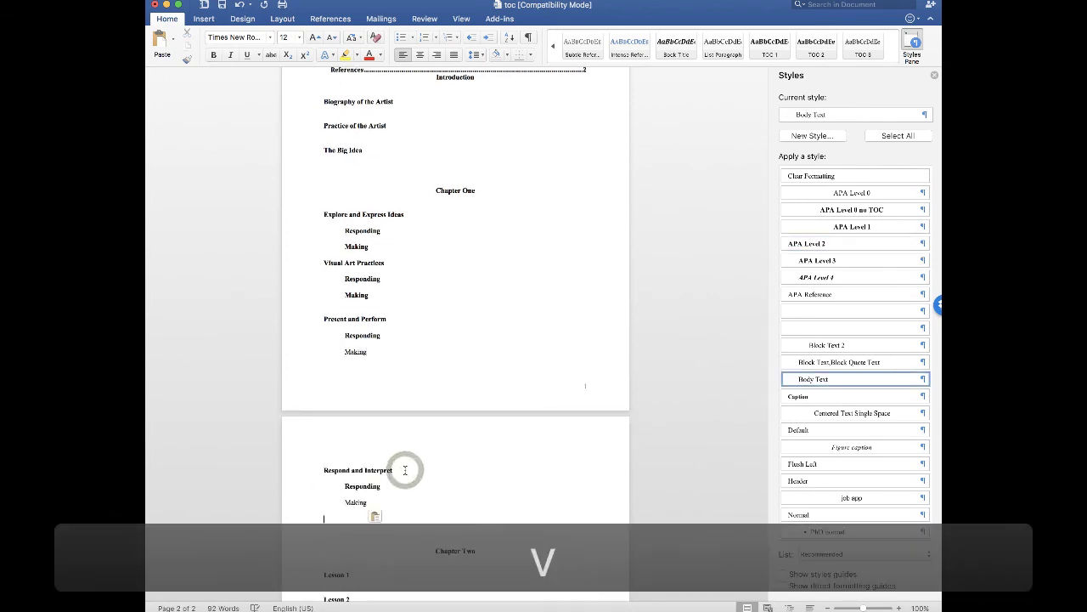
Remove the bold formatting from "Responding" and "Making" under "Explore and Express Ideas" and "Visual Art Practices"
scroll(406, 470, up, 1)
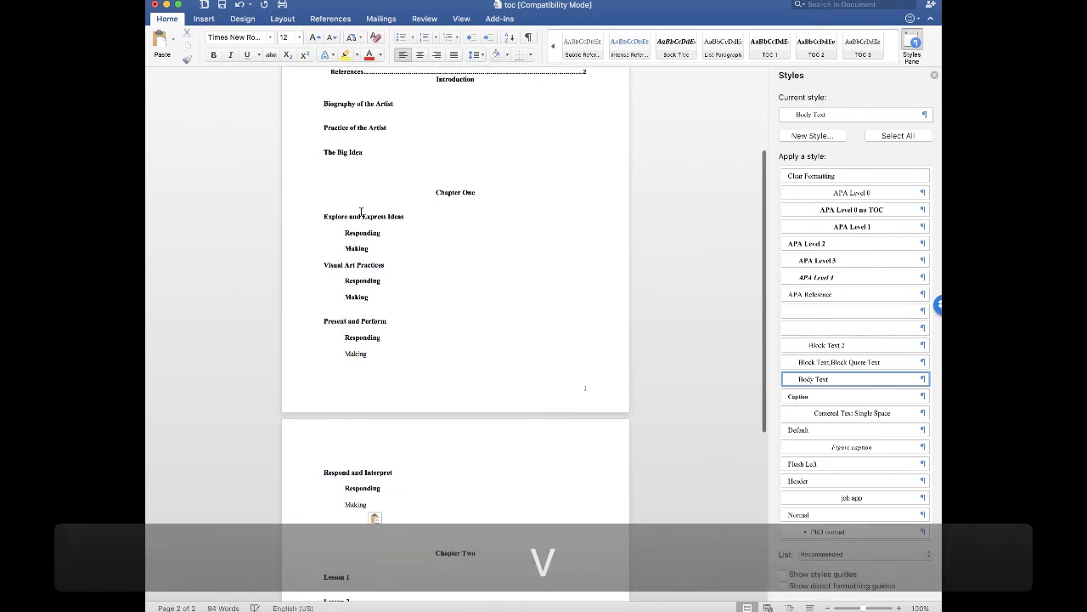
drag(344, 233, 381, 246)
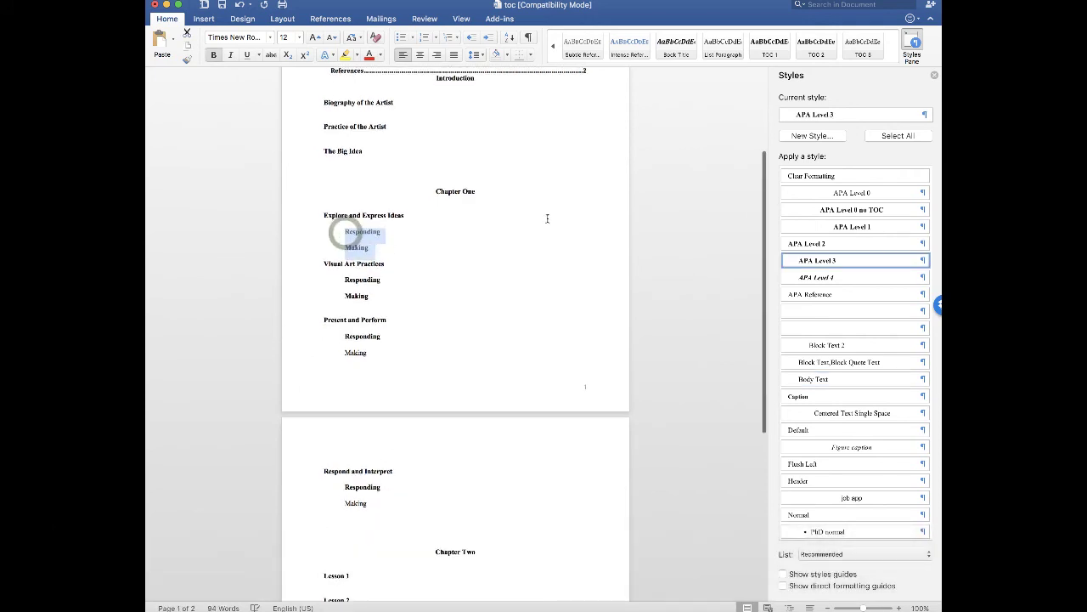
click(214, 55)
drag(345, 280, 374, 297)
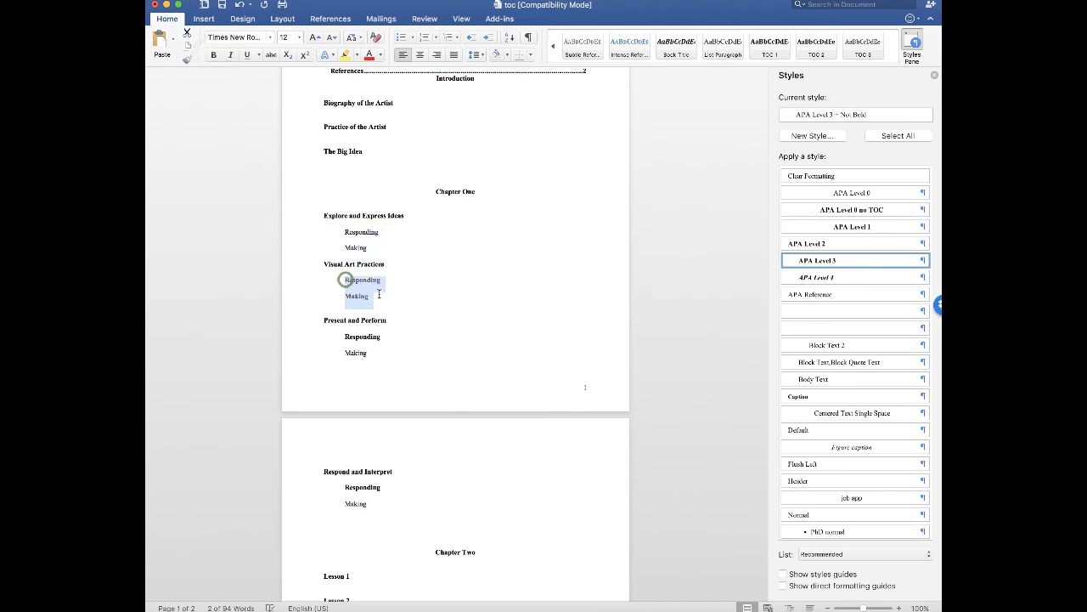
click(214, 56)
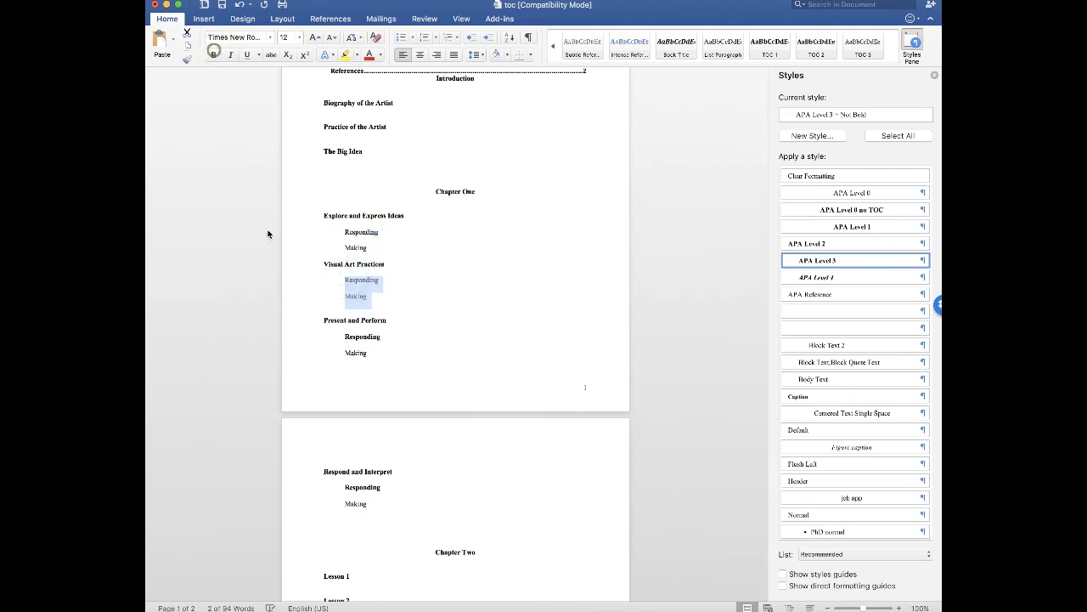
Remove the bold formatting from "Responding" and "Making" under "Present and Perform" and "Respond and Interpret"
click(345, 335)
drag(345, 335, 372, 355)
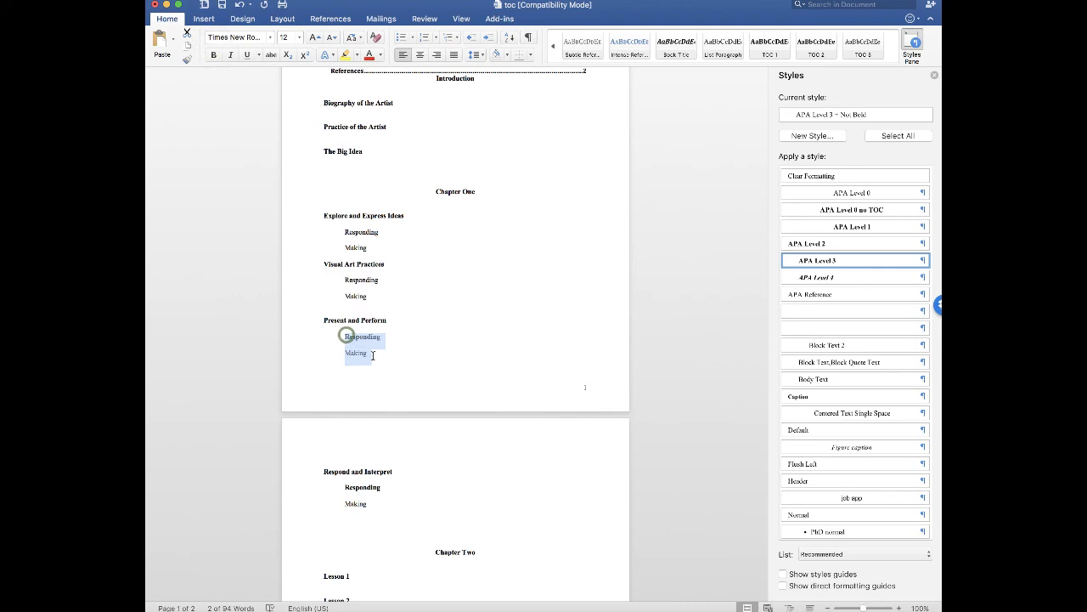
click(214, 56)
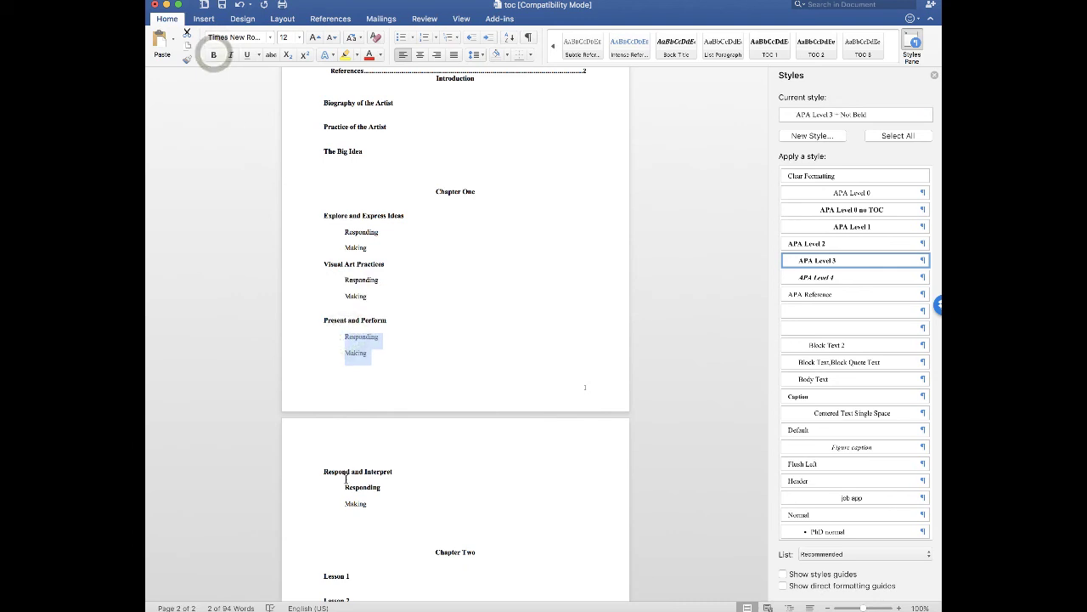
drag(345, 487, 326, 524)
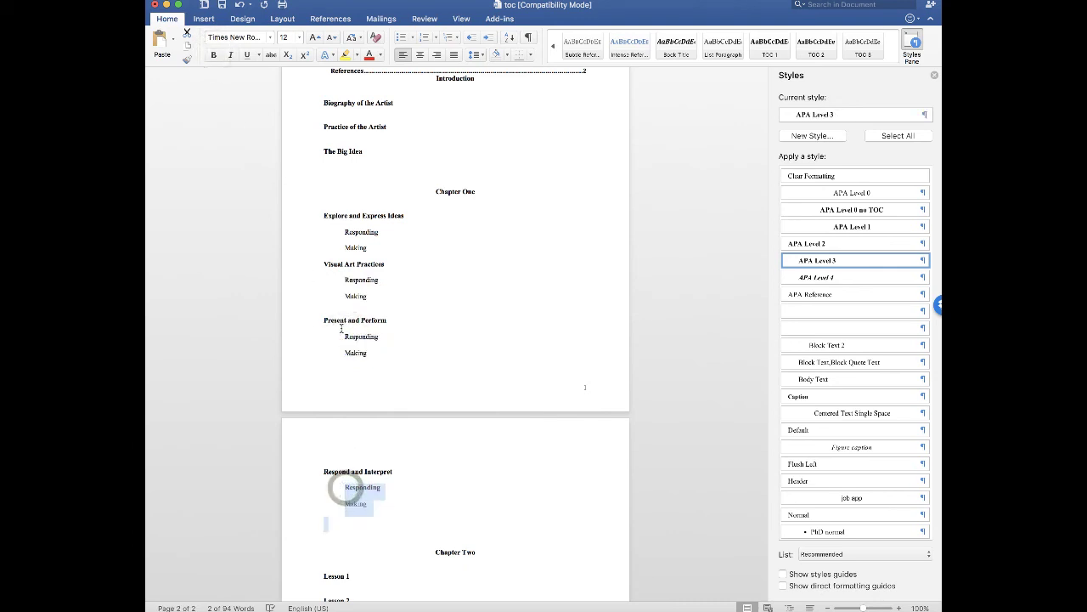
click(479, 522)
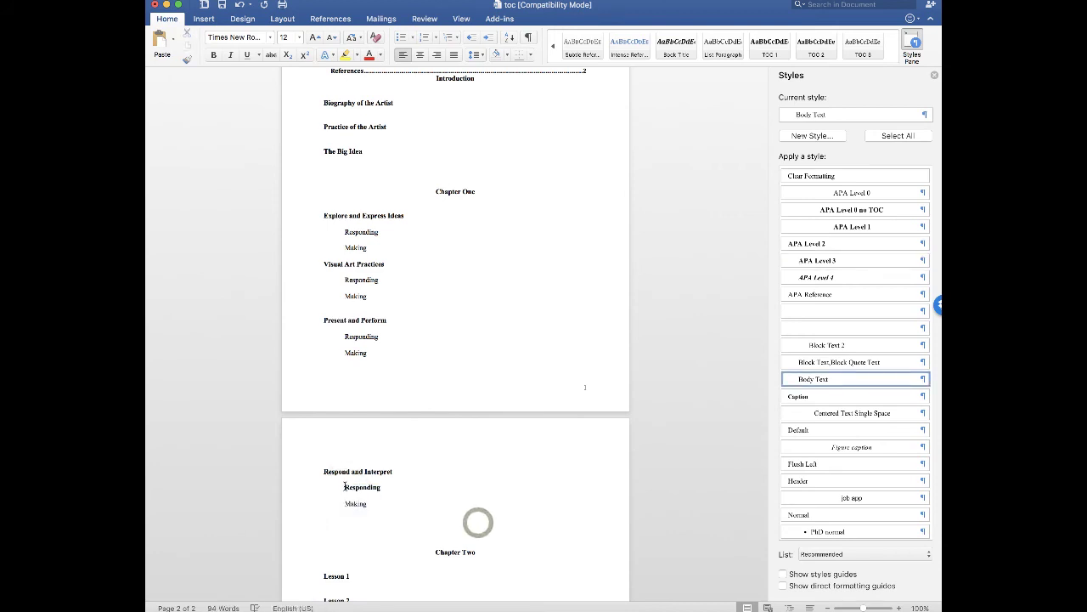
drag(345, 486, 374, 512)
click(214, 56)
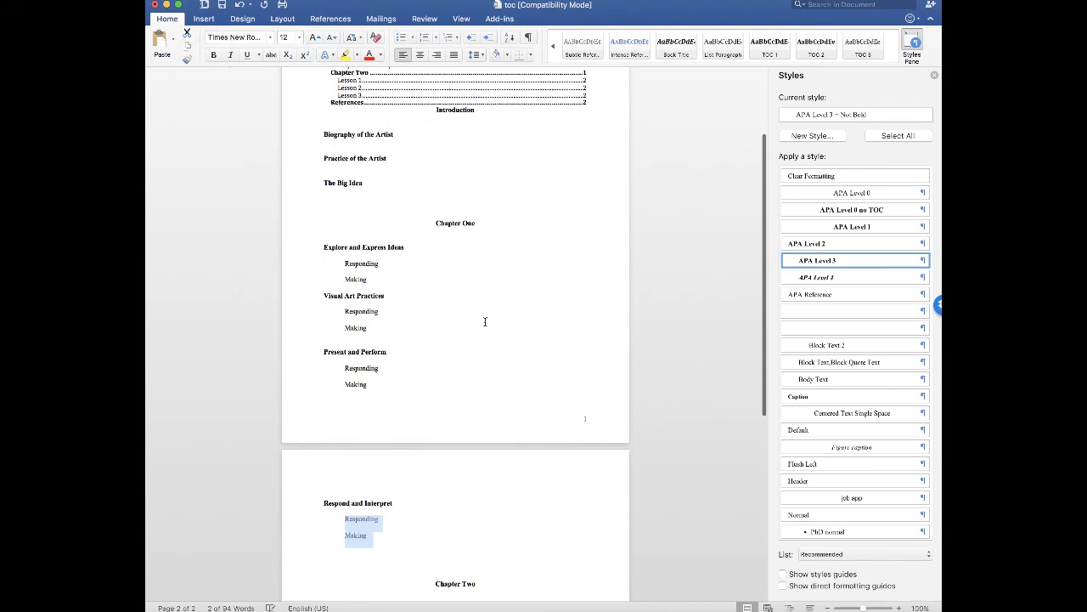
Update the table of contents field with the option to update the entire table
scroll(485, 321, up, 5)
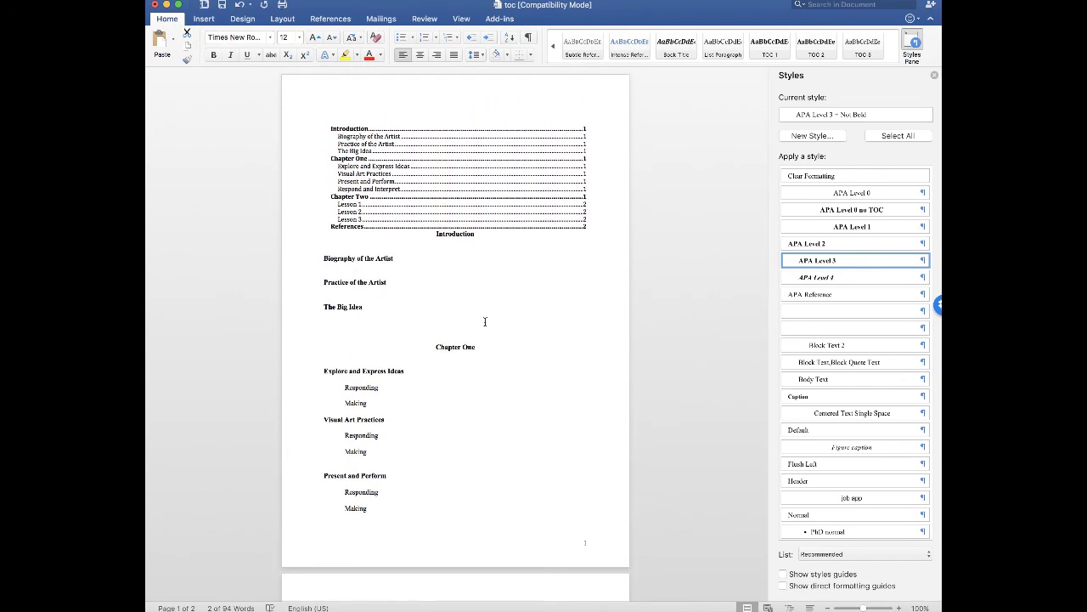
click(425, 166)
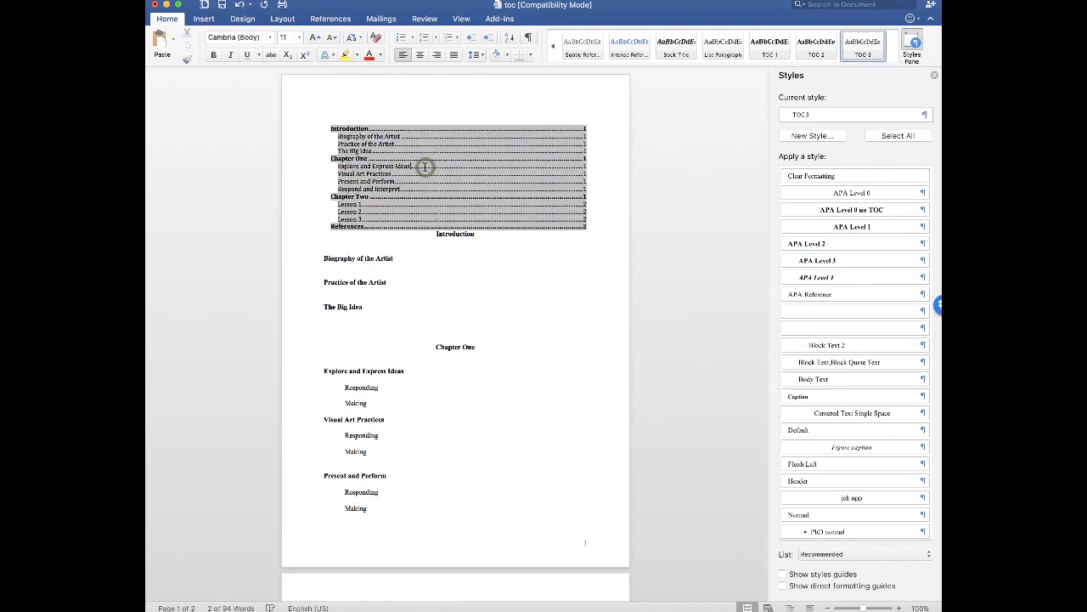
right_click(425, 168)
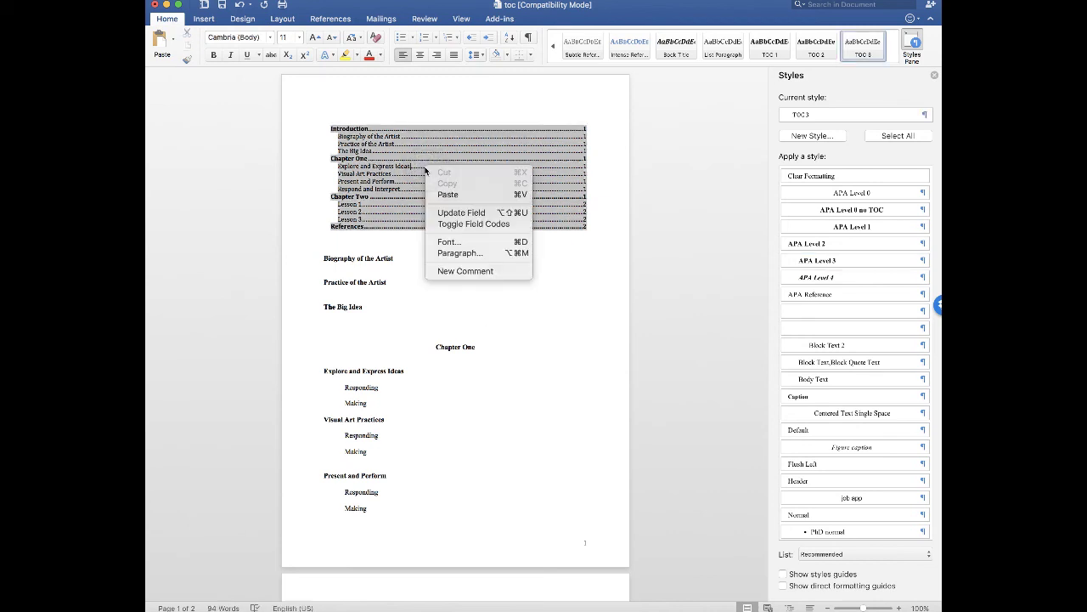
click(448, 212)
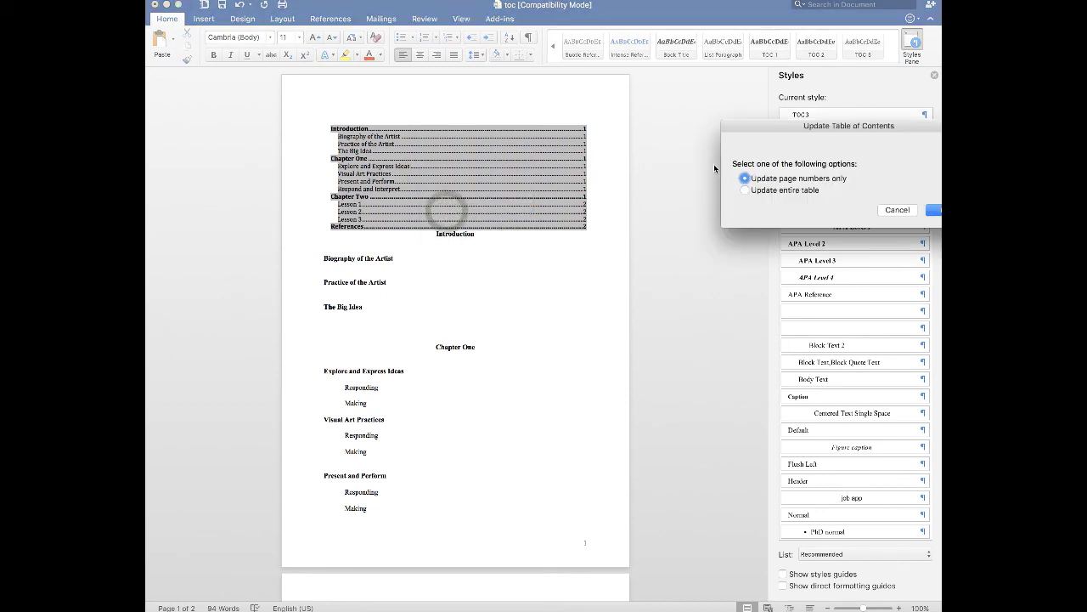
drag(758, 124, 552, 136)
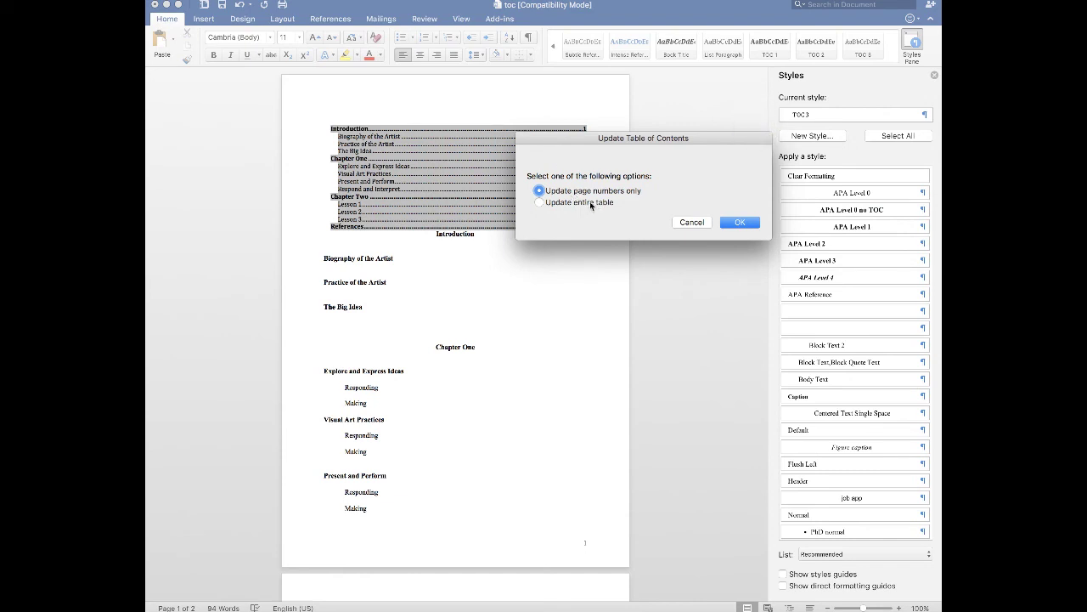
click(540, 201)
click(732, 223)
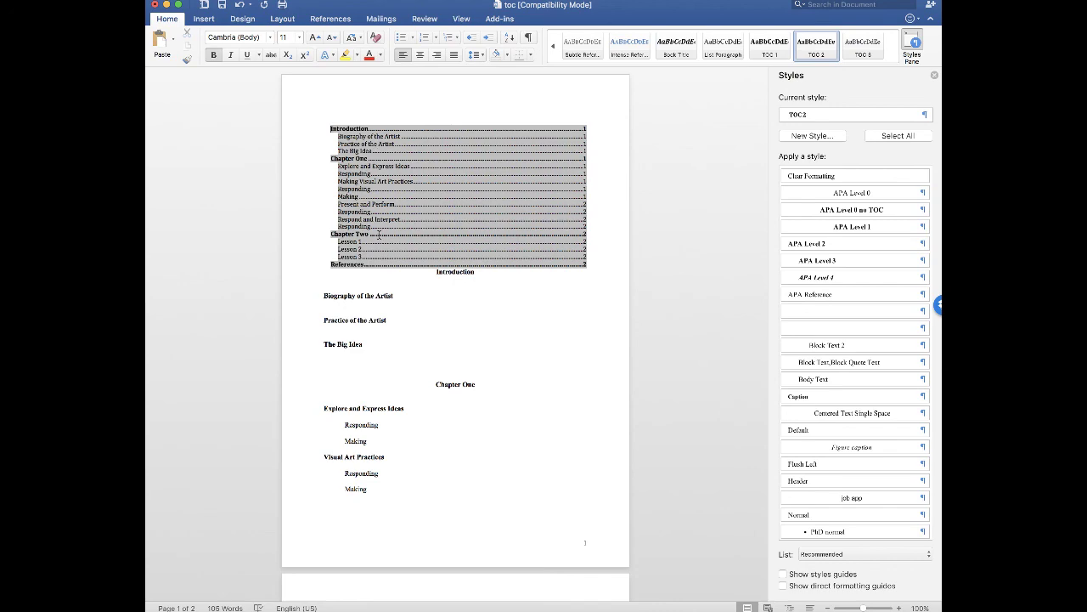
click(574, 318)
scroll(574, 317, down, 4)
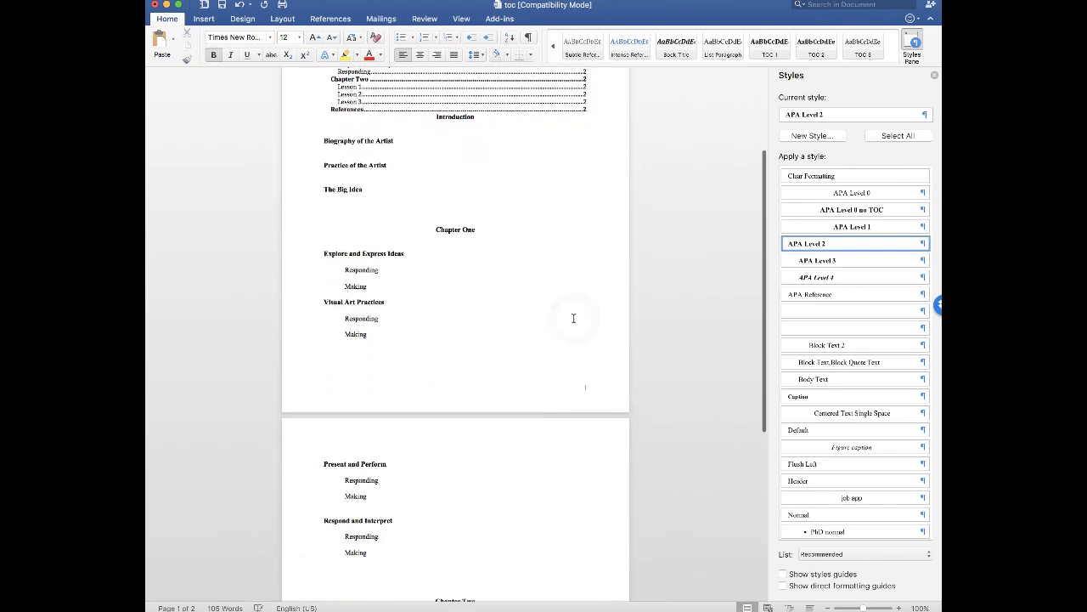
scroll(573, 318, down, 8)
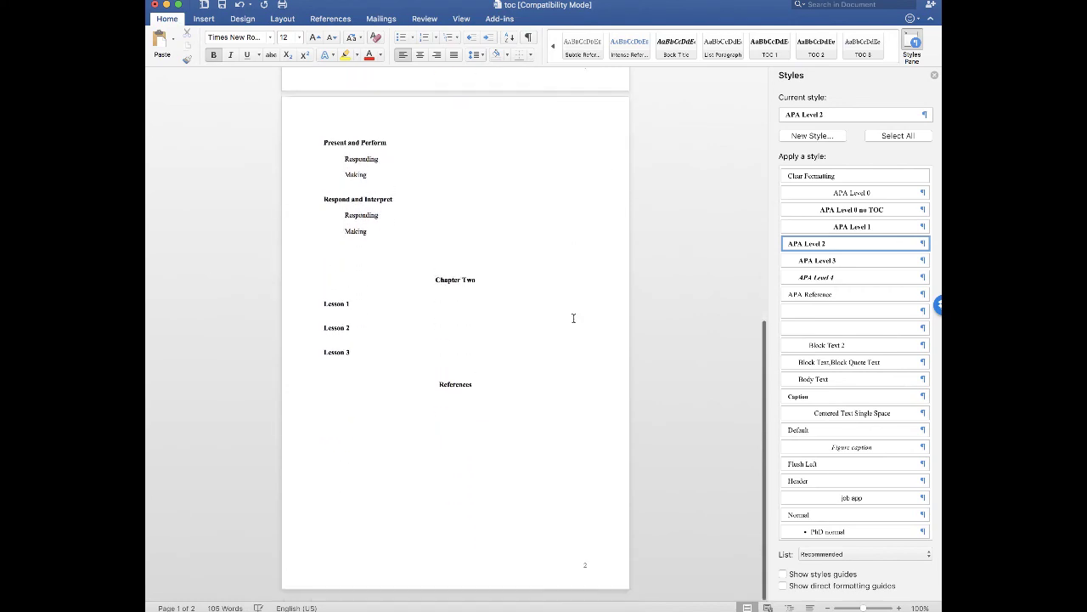
scroll(574, 318, up, 8)
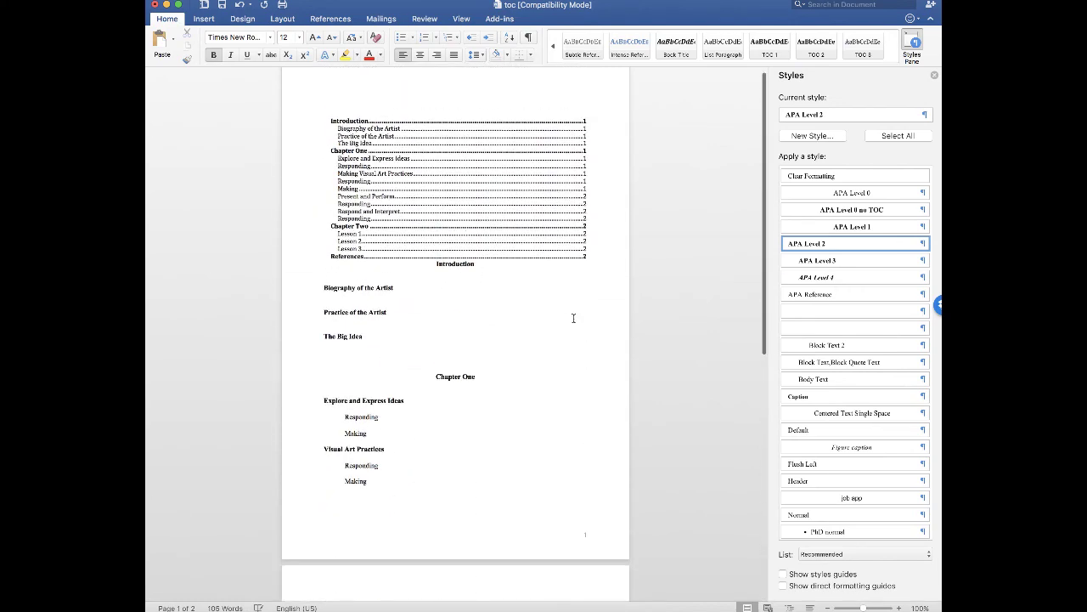
Insert page breaks before the "Introduction" and "Chapter One" headings so each one starts on a new page
click(436, 264)
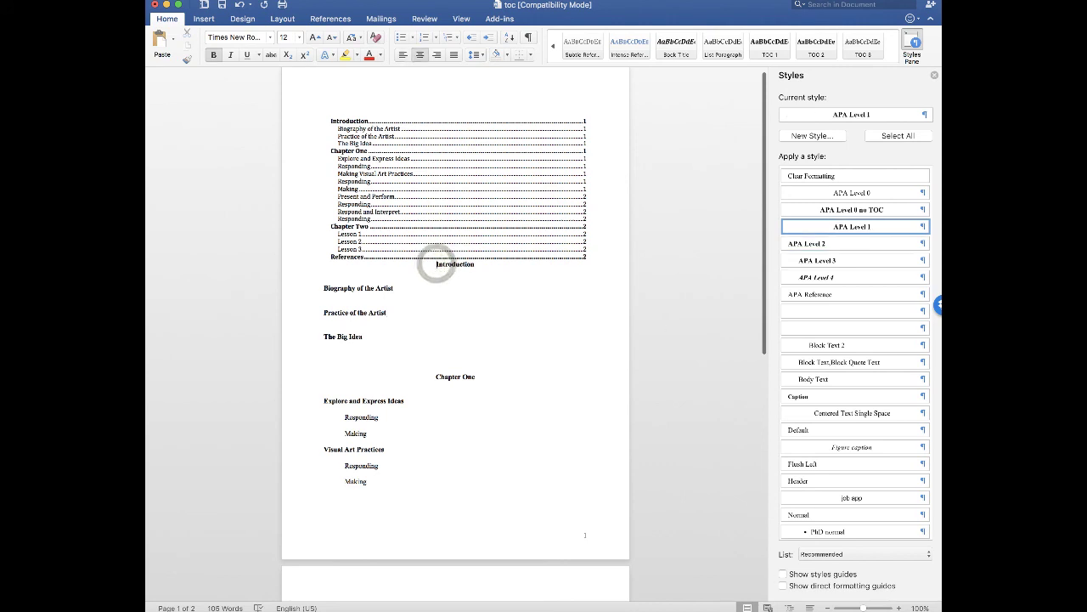
click(255, 0)
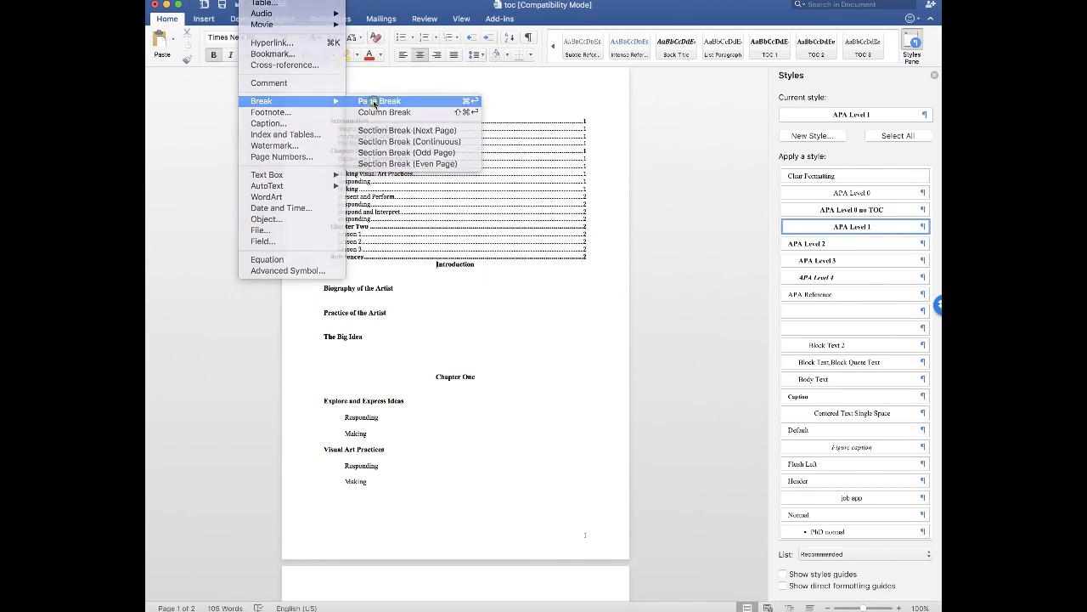
click(374, 101)
scroll(476, 225, down, 10)
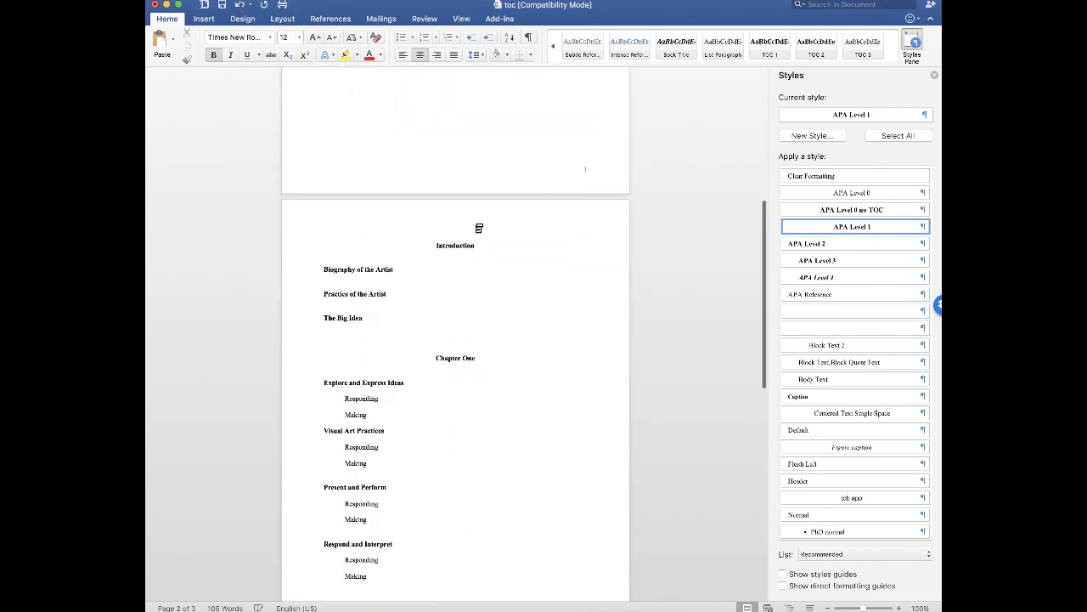
click(435, 264)
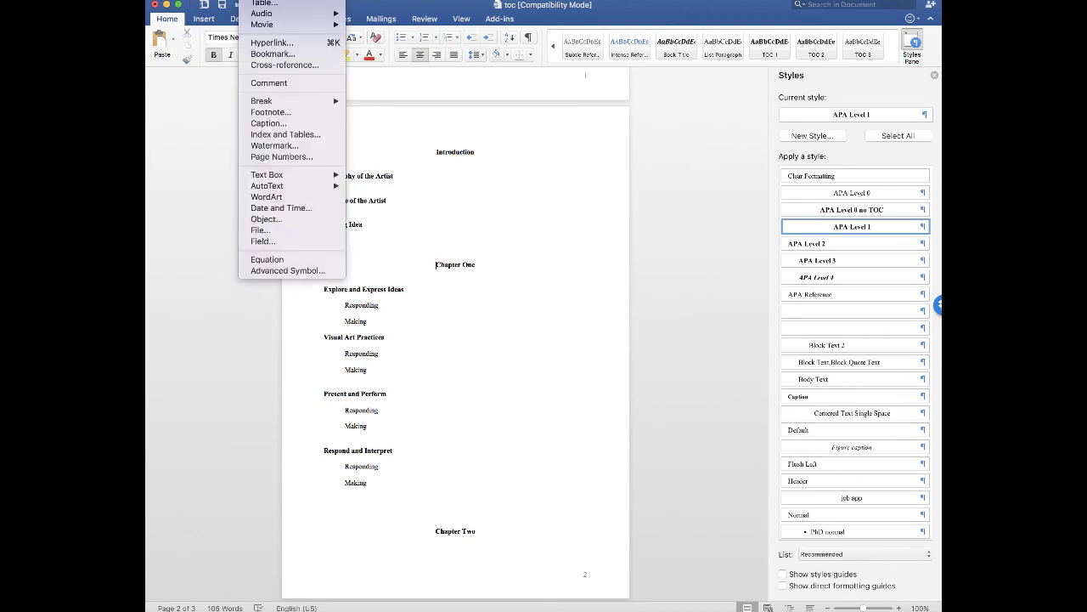
mouse_move(263, 102)
click(362, 102)
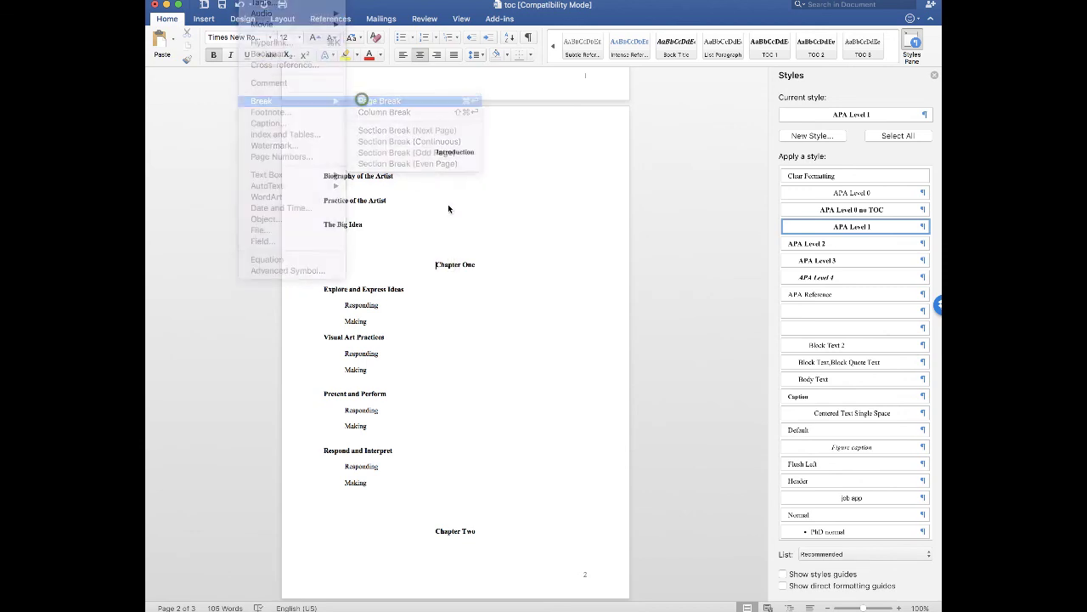
Insert page breaks before the "Chapter Two" and "References" headings so each one starts on a new page
scroll(479, 230, down, 5)
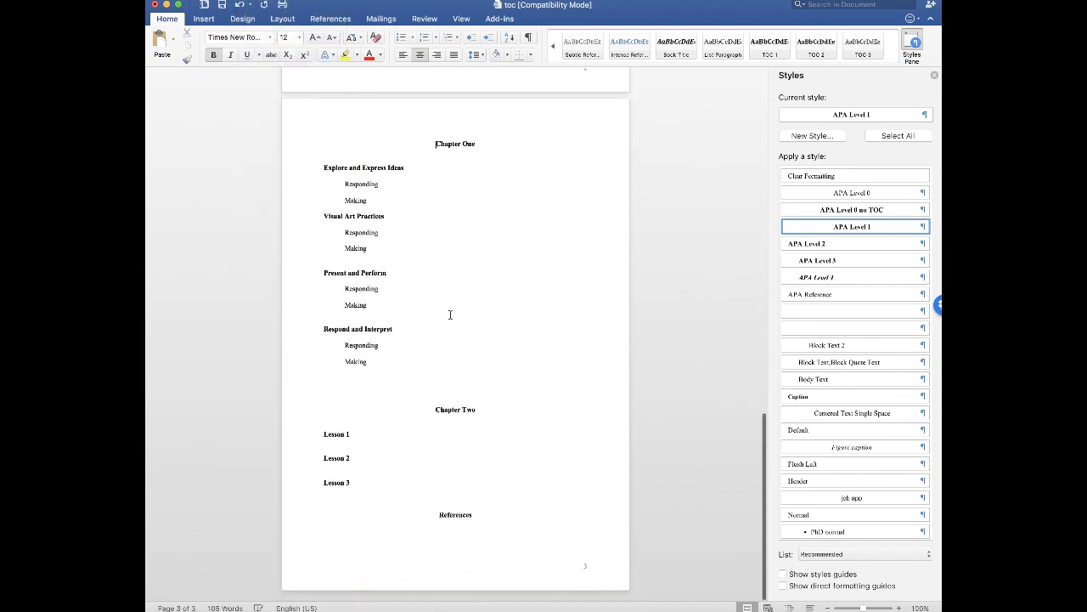
click(435, 413)
click(255, 0)
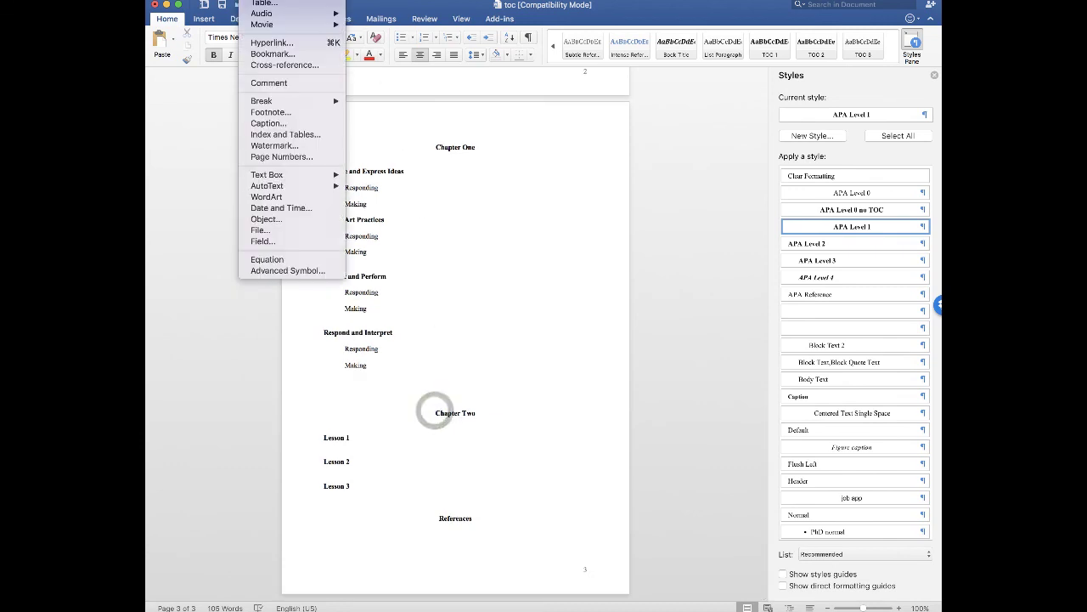
mouse_move(263, 101)
click(380, 102)
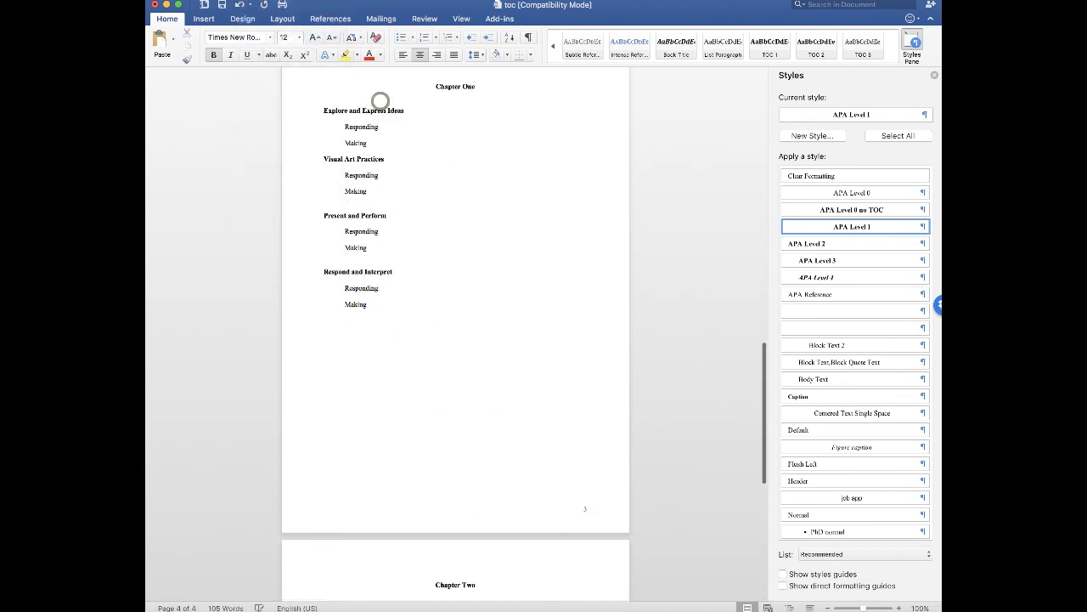
scroll(438, 496, down, 5)
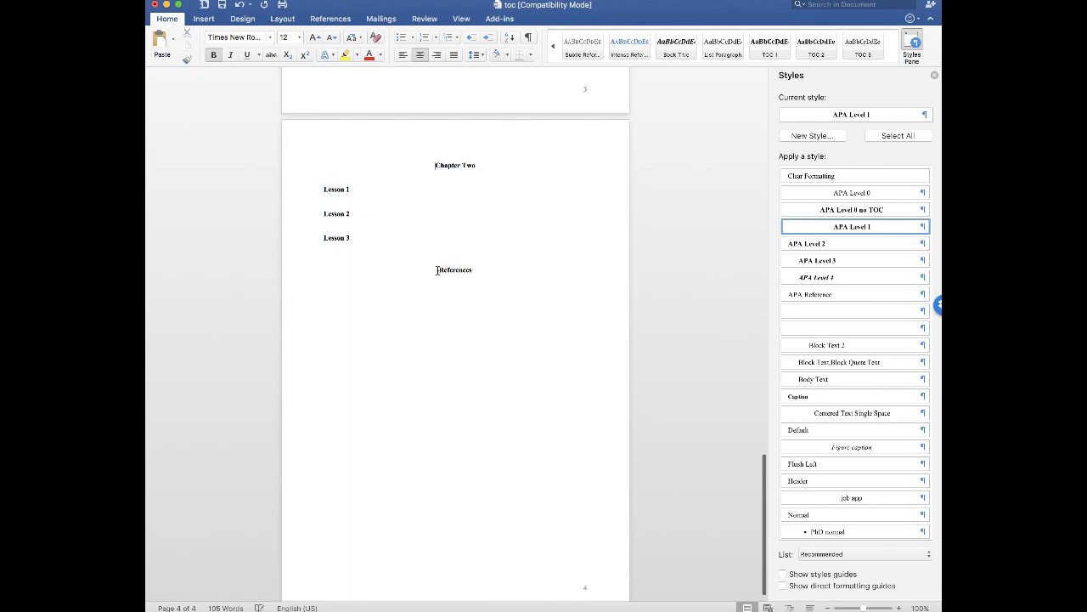
click(439, 269)
click(255, 0)
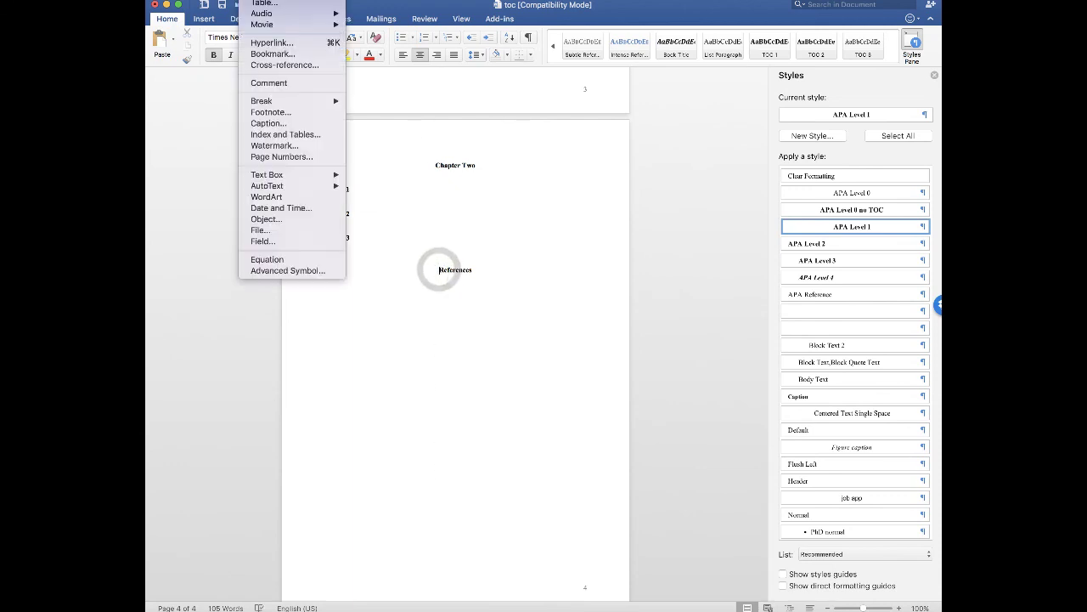
mouse_move(280, 101)
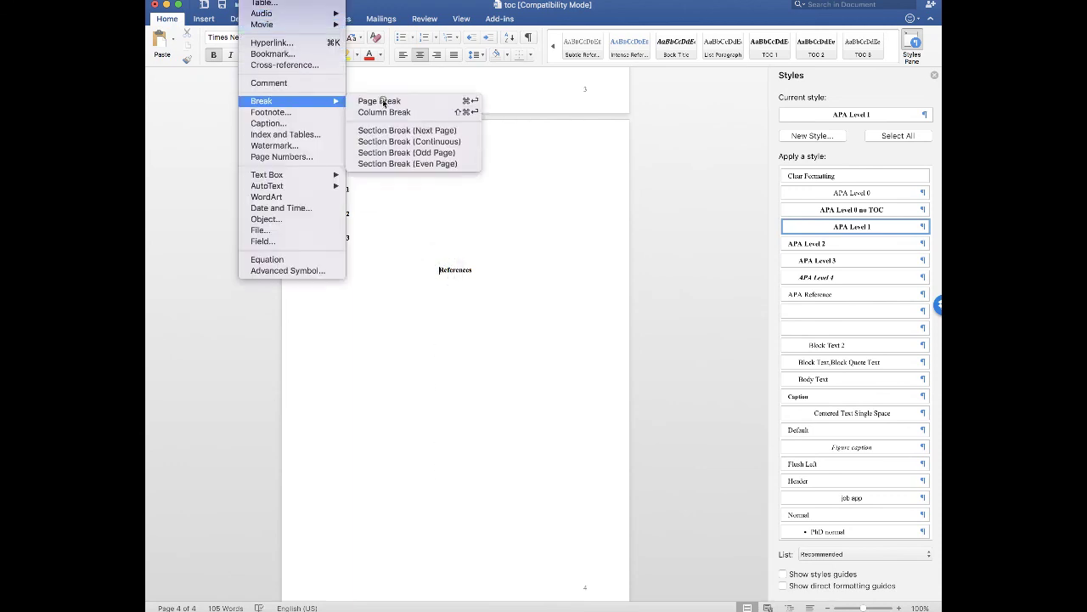
click(383, 100)
Refresh the table of contents by updating the entire table to pick up the new page numbers
scroll(546, 471, up, 15)
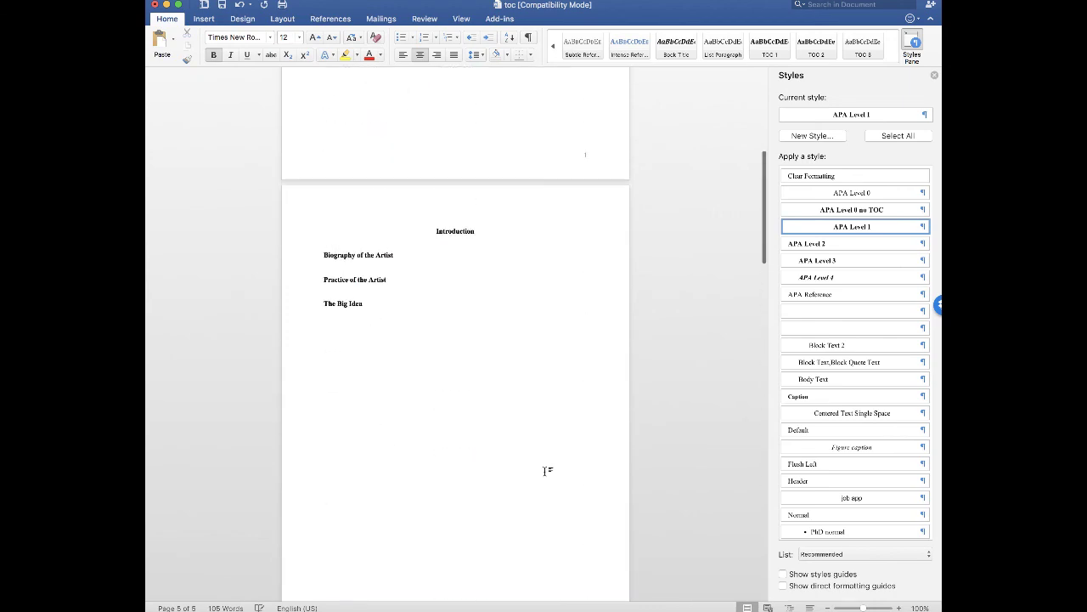
scroll(547, 472, up, 3)
click(469, 211)
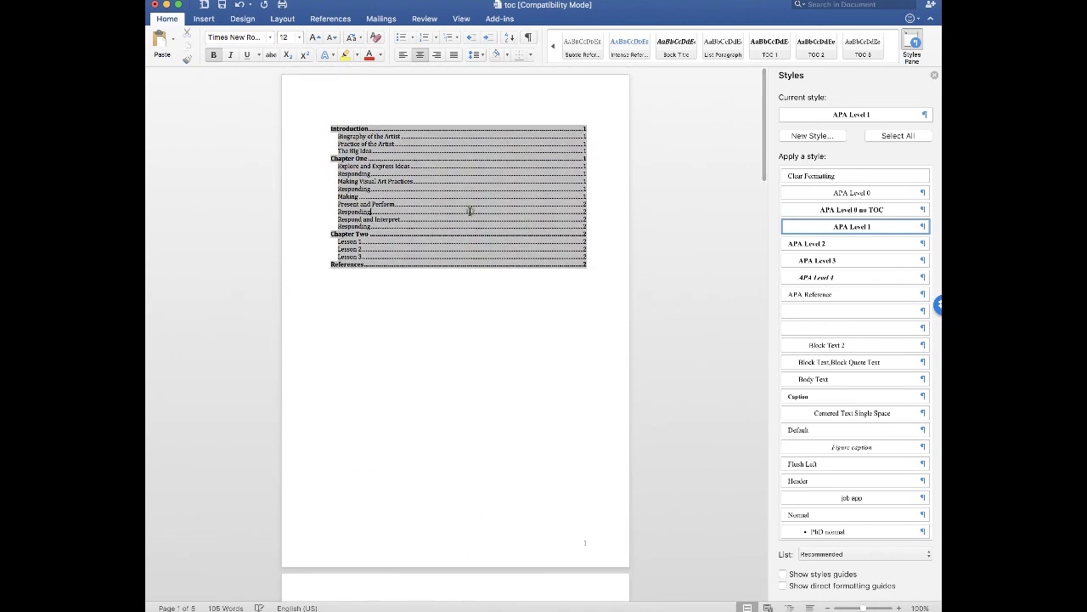
right_click(470, 212)
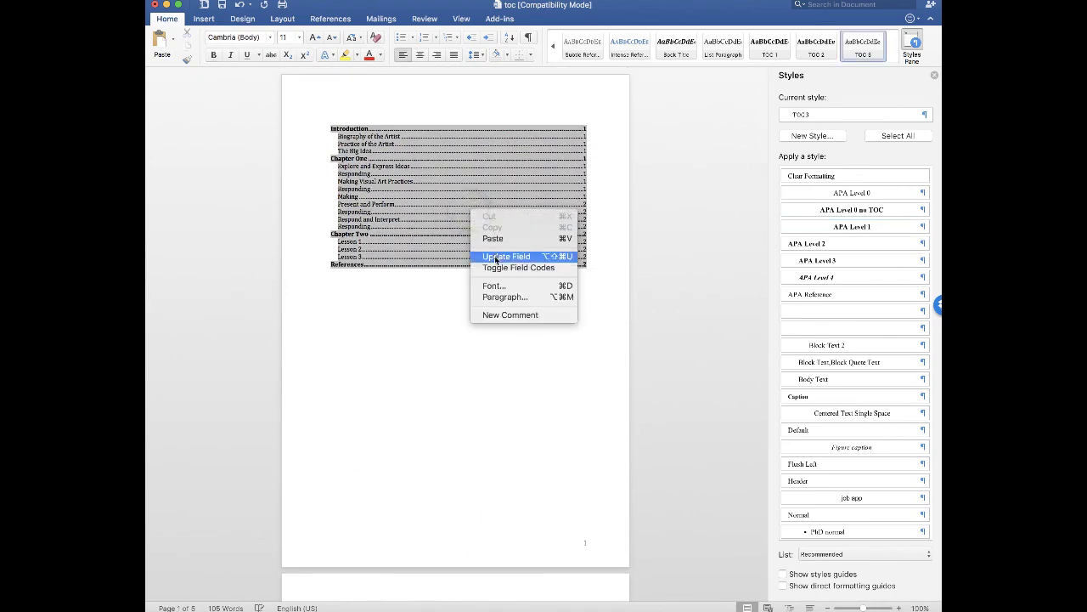
click(500, 254)
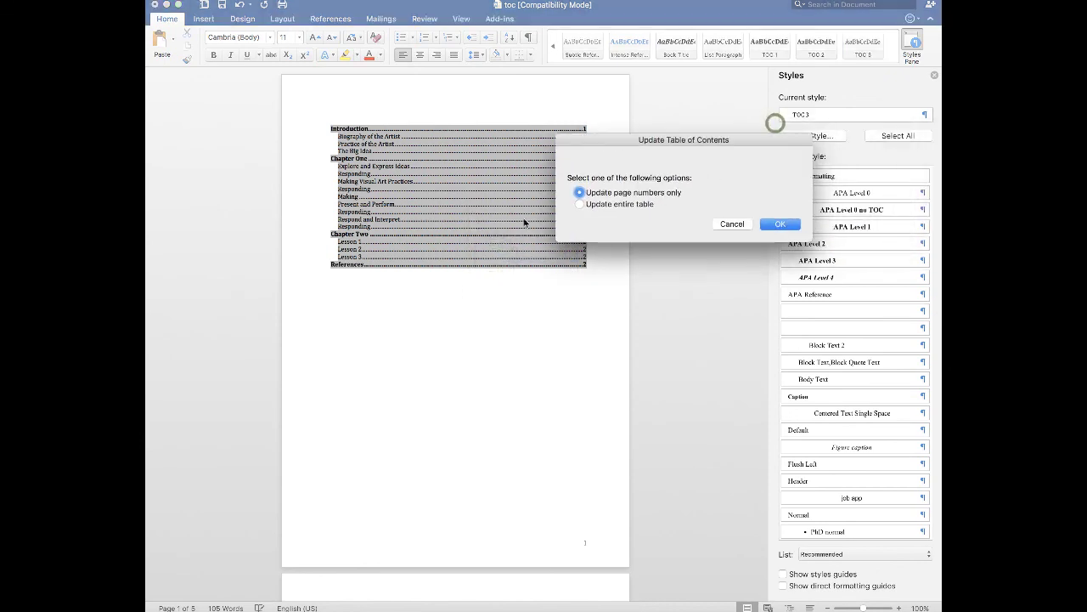
click(579, 204)
click(778, 224)
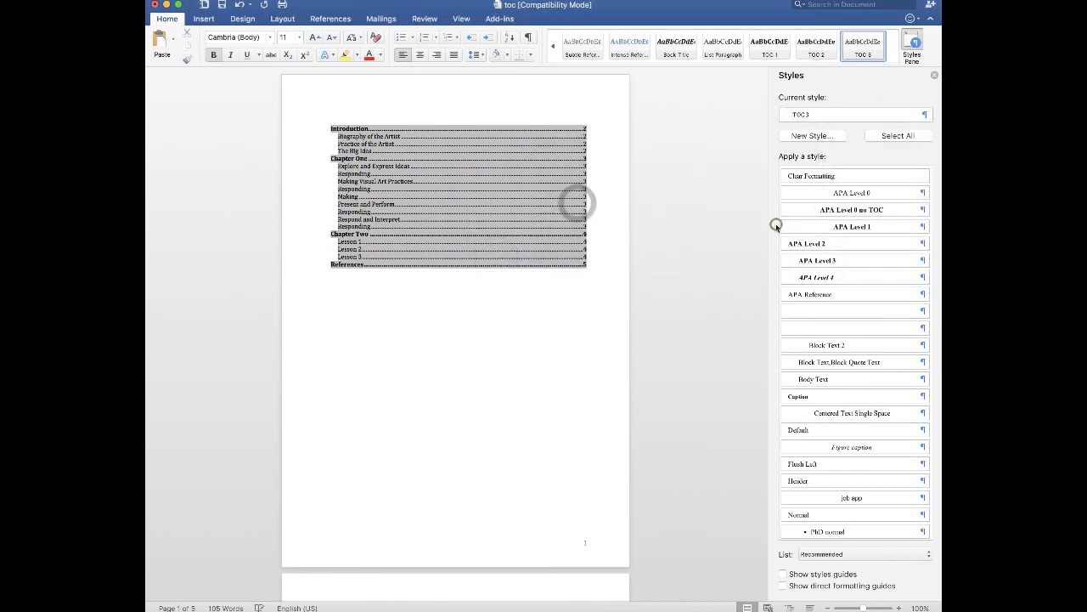
Deselect the table of contents and follow its "References" entry to that heading's page
click(566, 389)
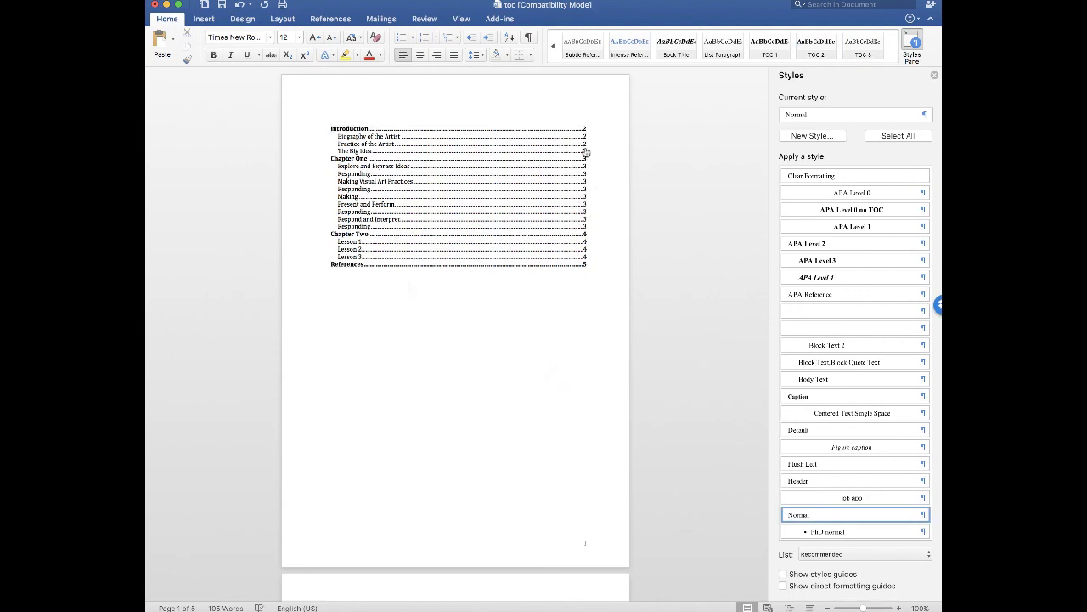
super+click(585, 266)
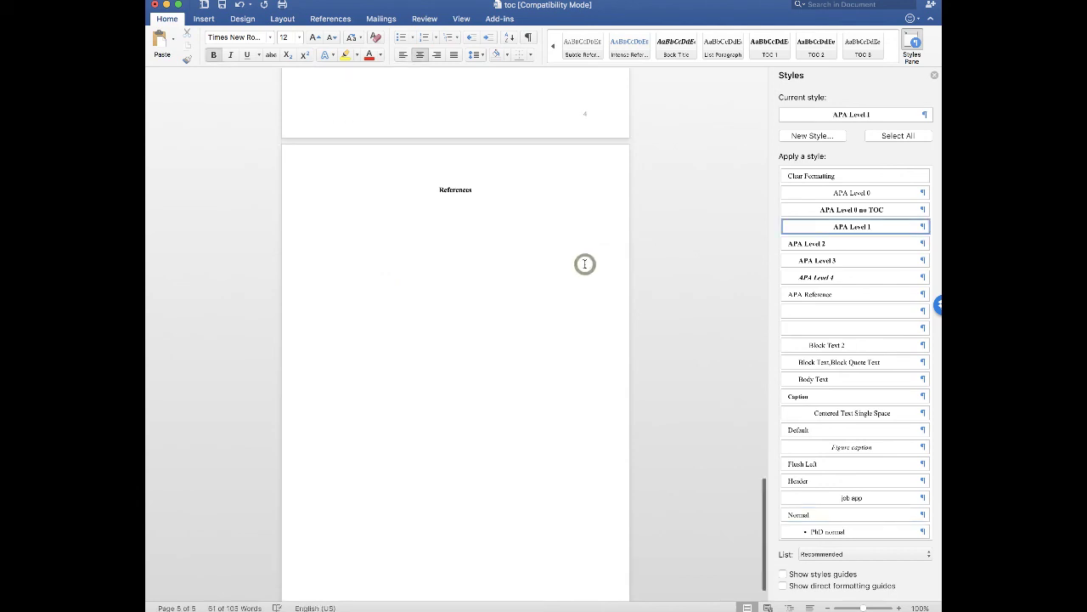